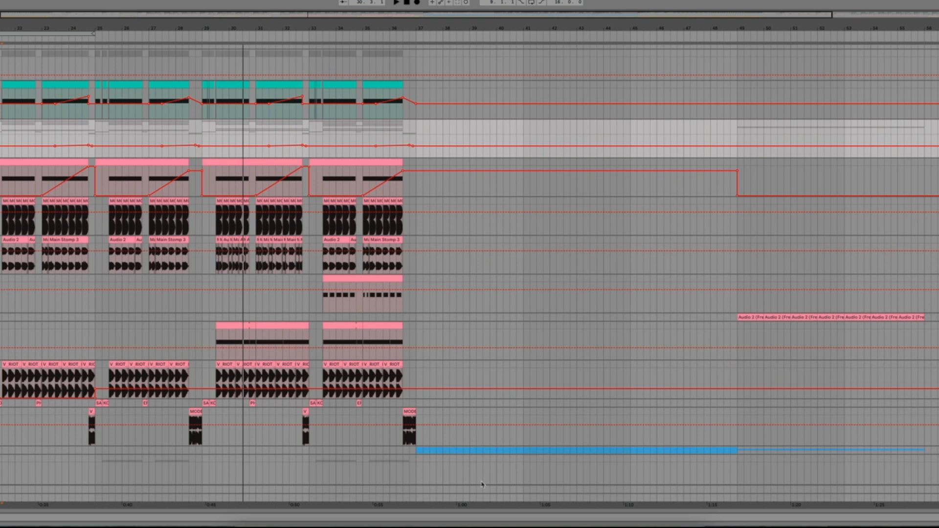
Step: Audition the drop from bar 29, and select the sustained-note clip, the MODE clips and the bar-29 Main Stomp section to examine the layers
click(201, 309)
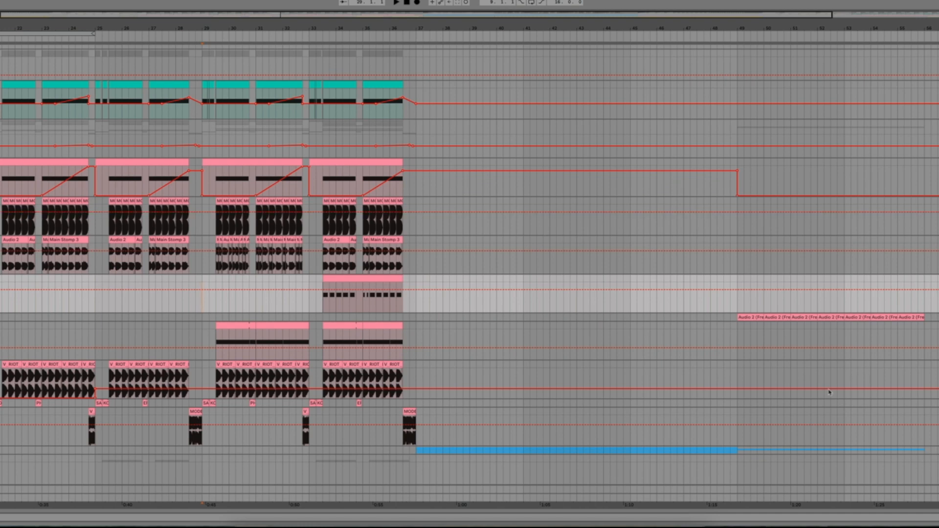
key(space)
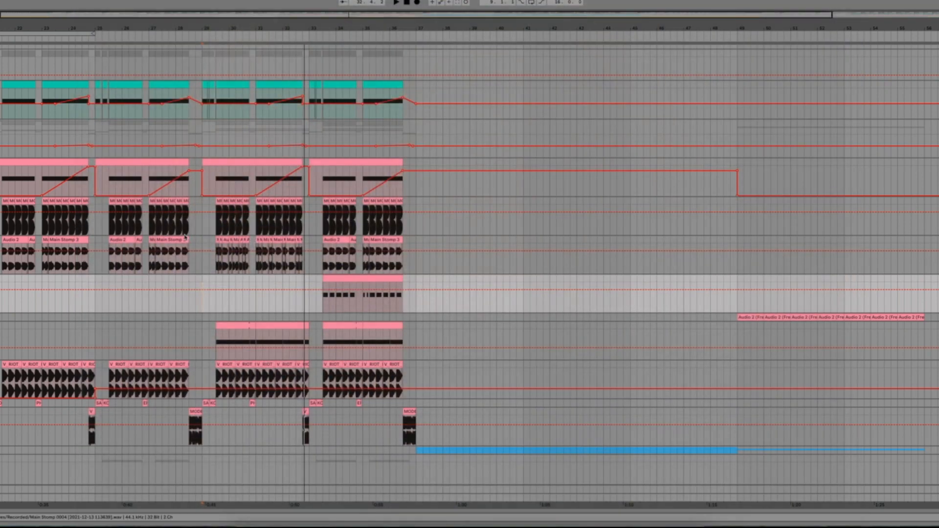
drag(218, 354, 308, 343)
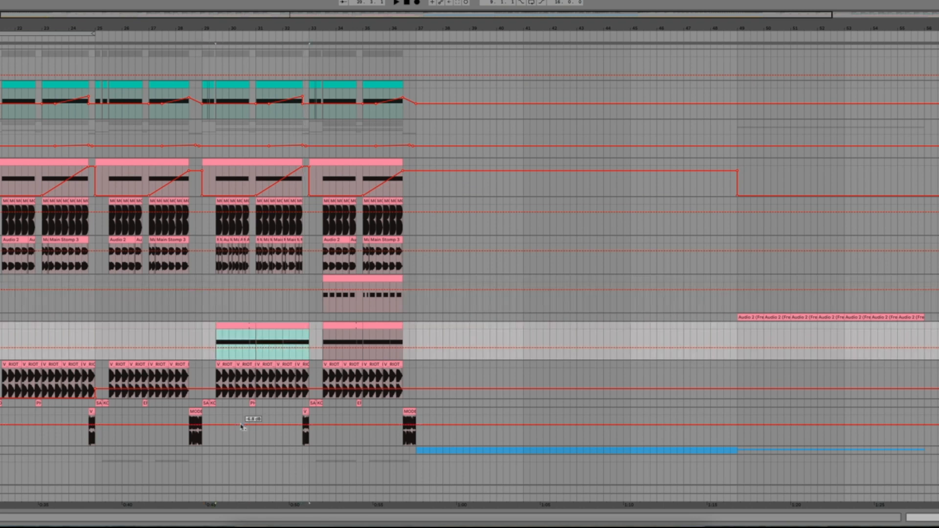
drag(4, 230, 35, 204)
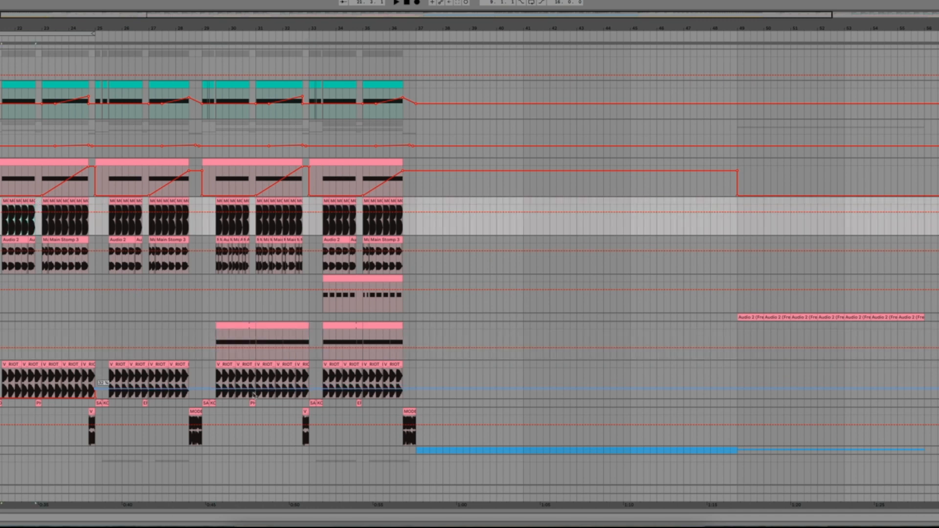
scroll(264, 411, up, 2)
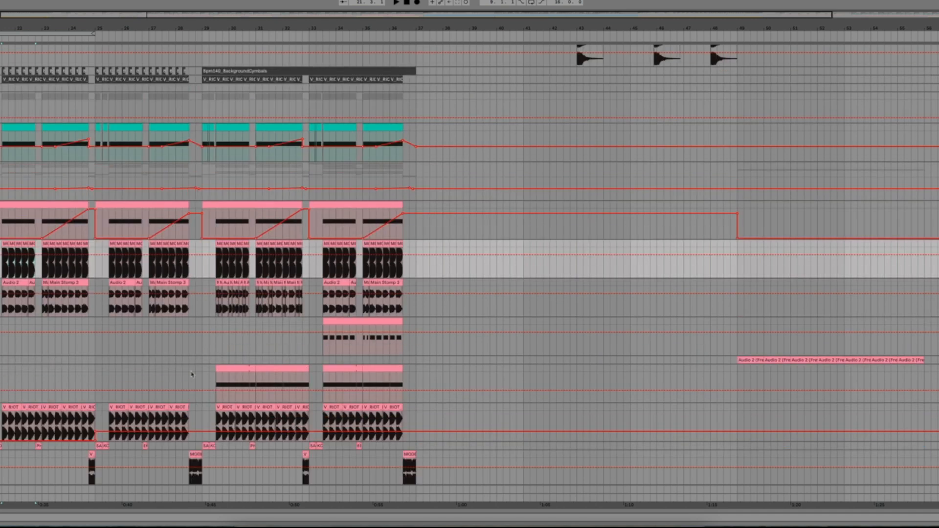
drag(203, 316, 303, 296)
drag(155, 16, 155, 61)
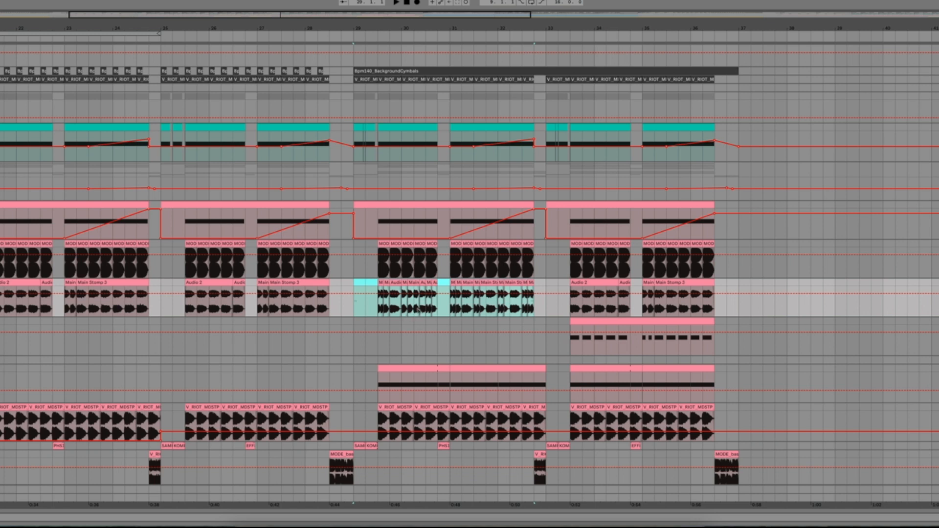
Step: Play the Main Stomp section from bar 29, and select the track's audio across bars 21 to 37 to review its pattern
key(space)
scroll(141, 369, up, 3)
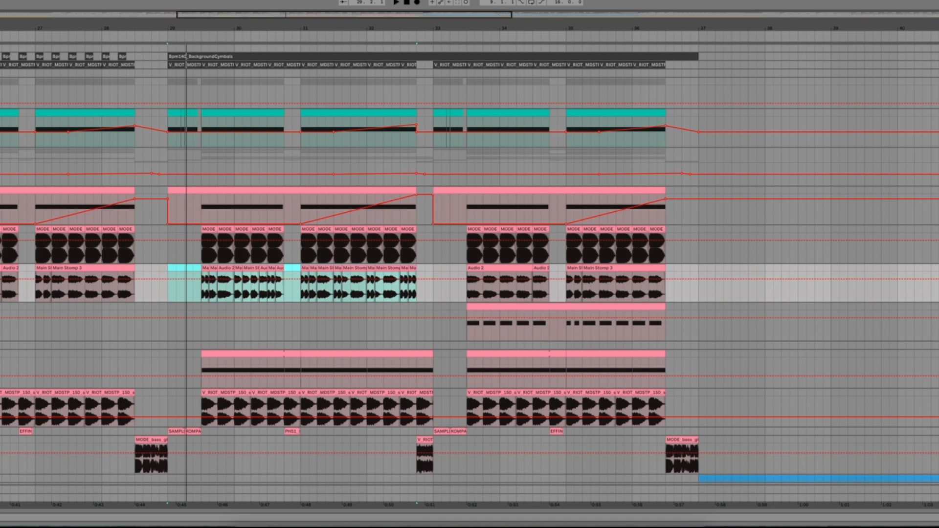
scroll(364, 262, down, 5)
click(113, 299)
drag(371, 250, 800, 270)
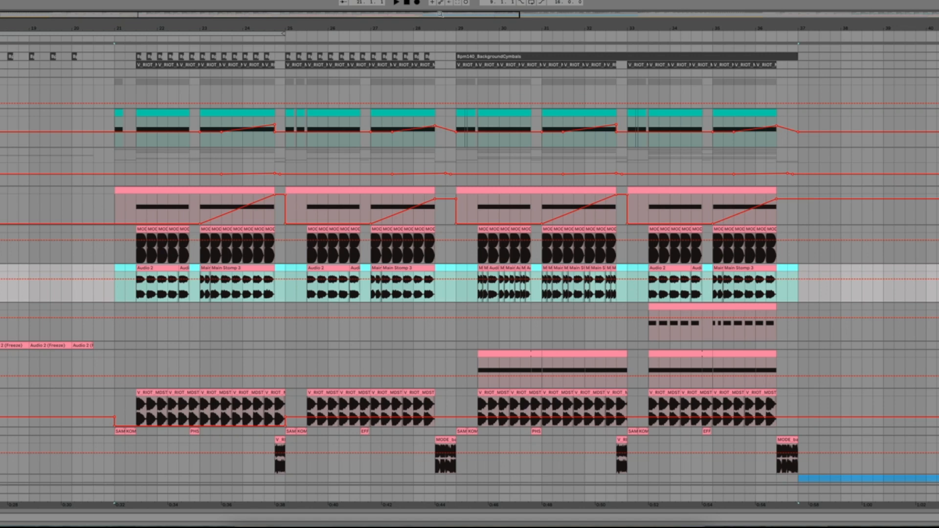
drag(416, 15, 351, 116)
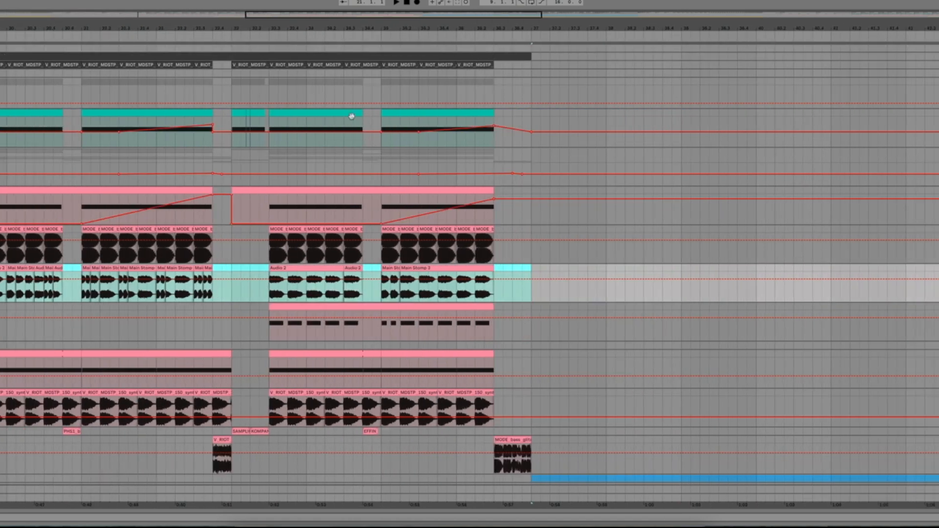
Step: Open the Serum patch on the short-note MIDI track below Main Stomp and listen to its clip from bar 33.3
click(267, 338)
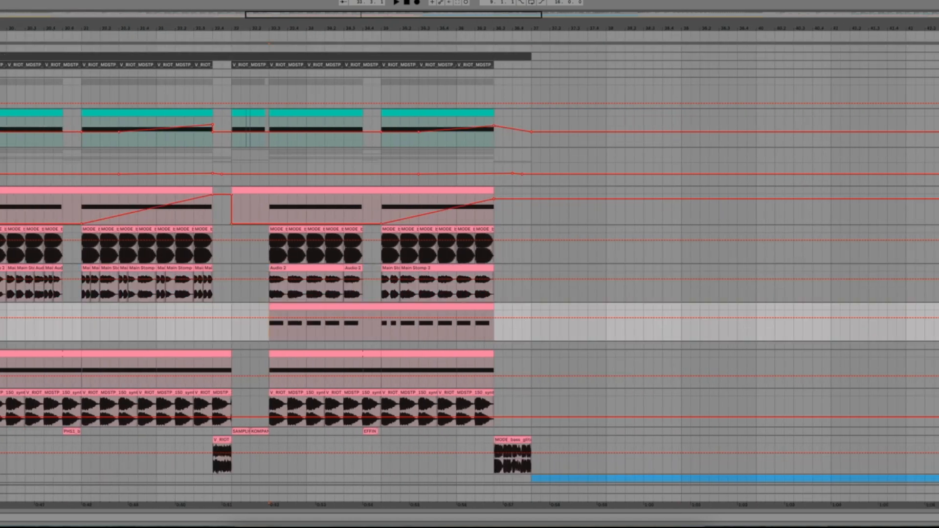
key(shift+Tab)
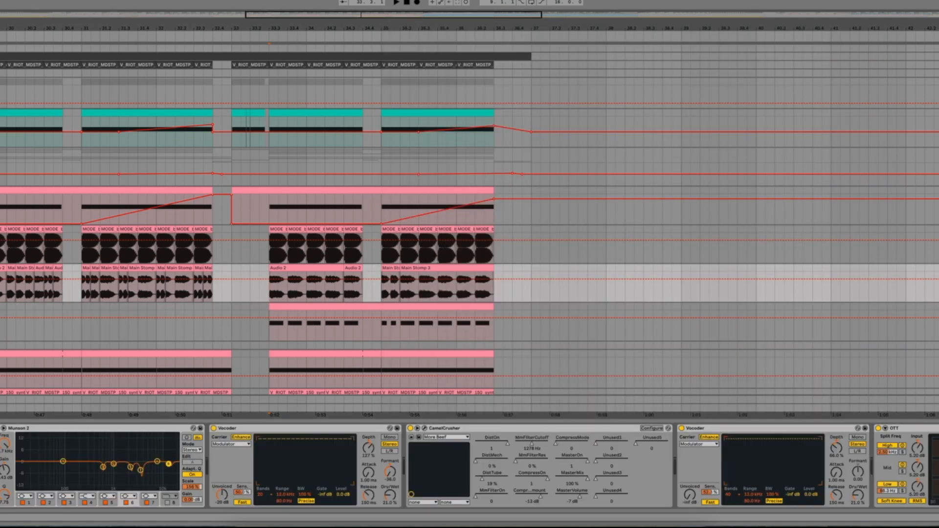
key(space)
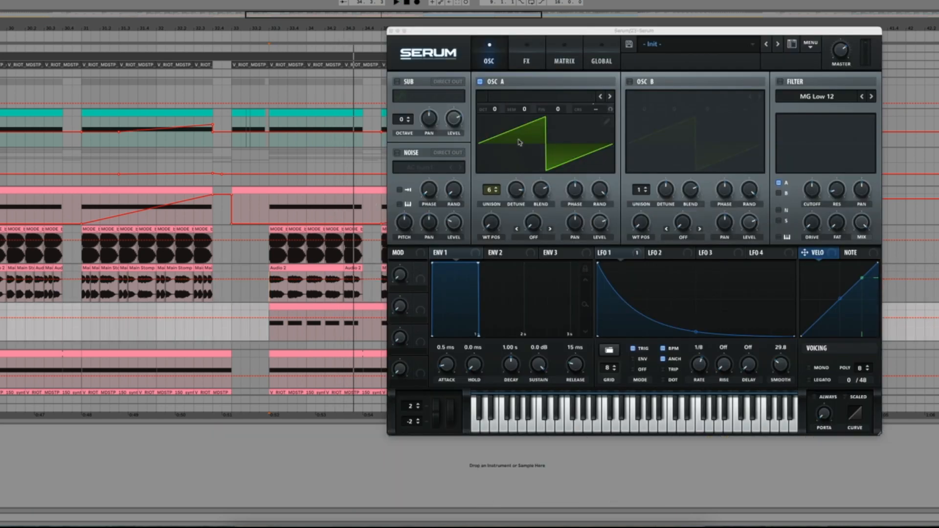
click(619, 253)
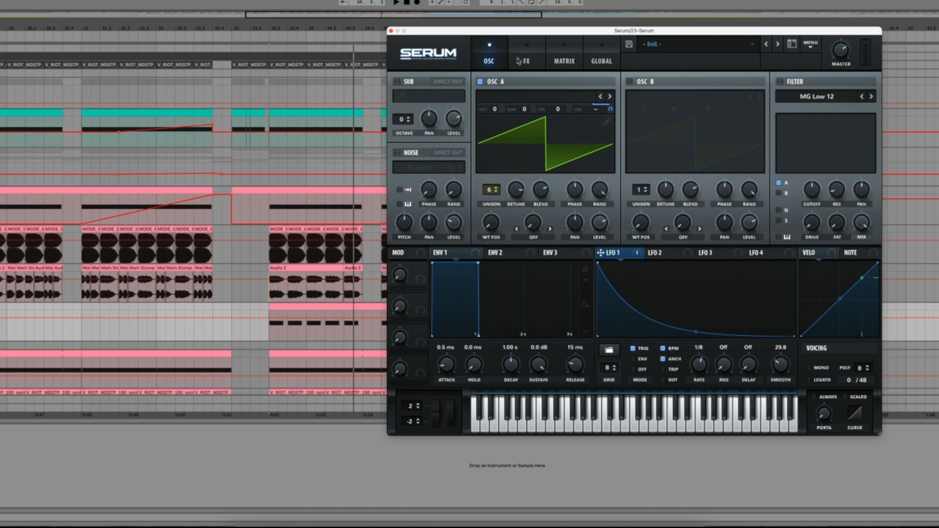
Step: Examine the Serum patch's effects chain from Hyper/Dimension through EQ, and return to the oscillator view
click(539, 51)
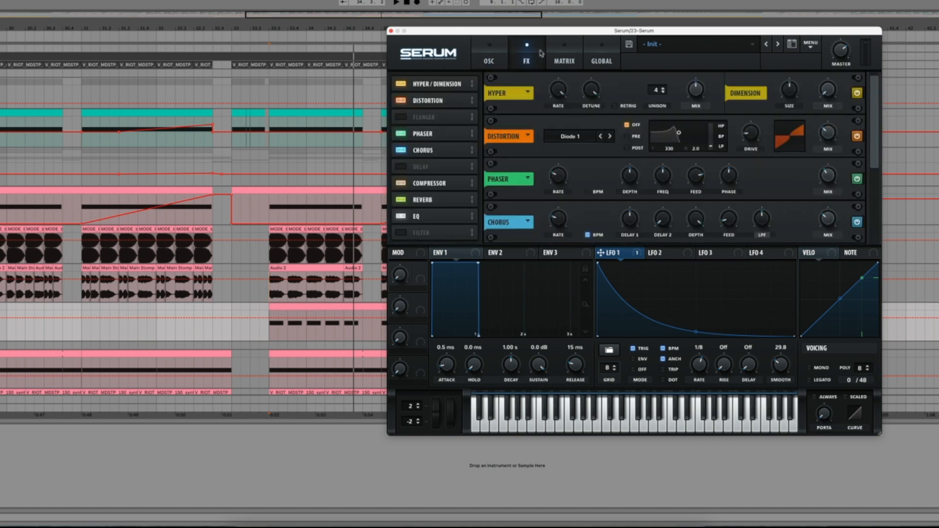
click(447, 100)
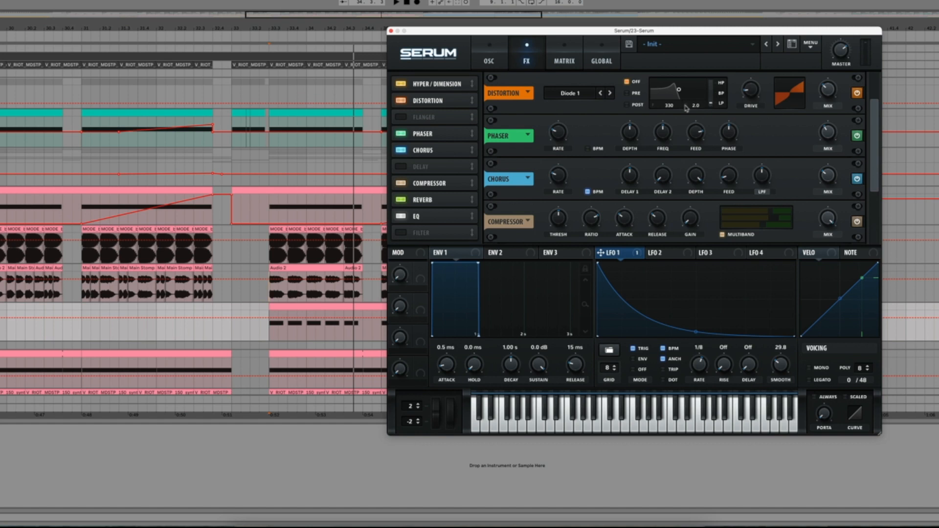
click(448, 135)
click(424, 154)
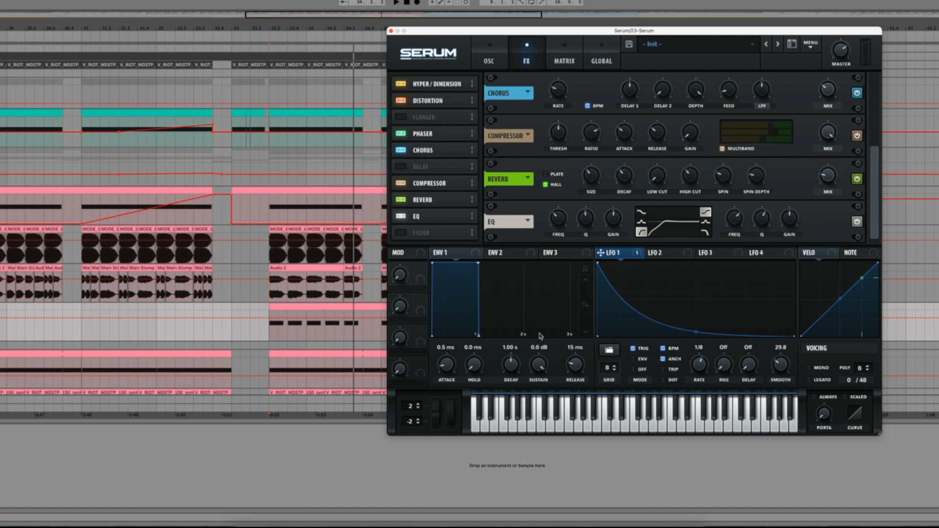
click(427, 202)
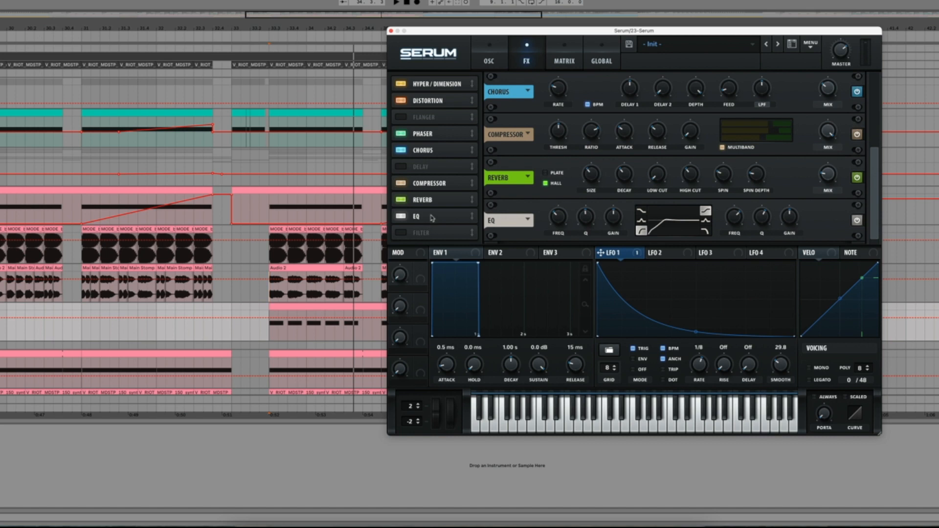
click(485, 59)
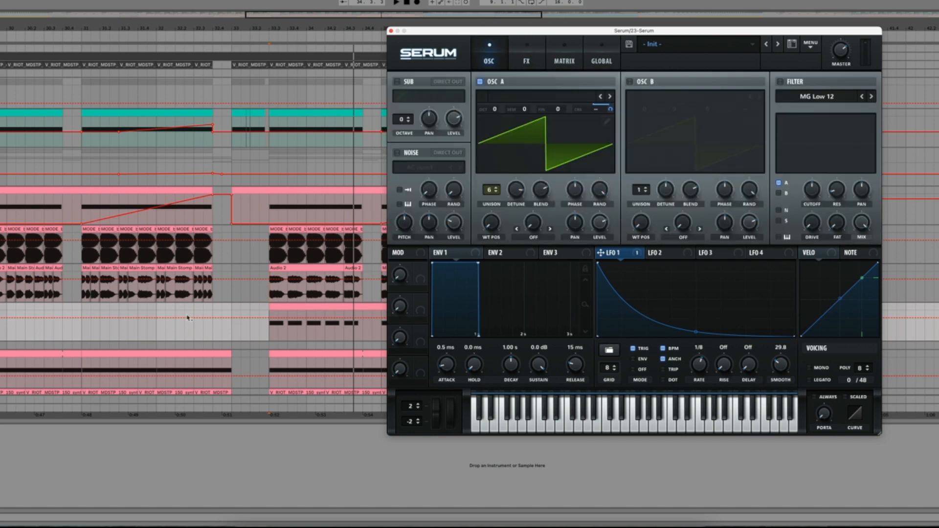
Step: Listen to the Serum part again from bar 33.3, and close the synth's window
click(258, 340)
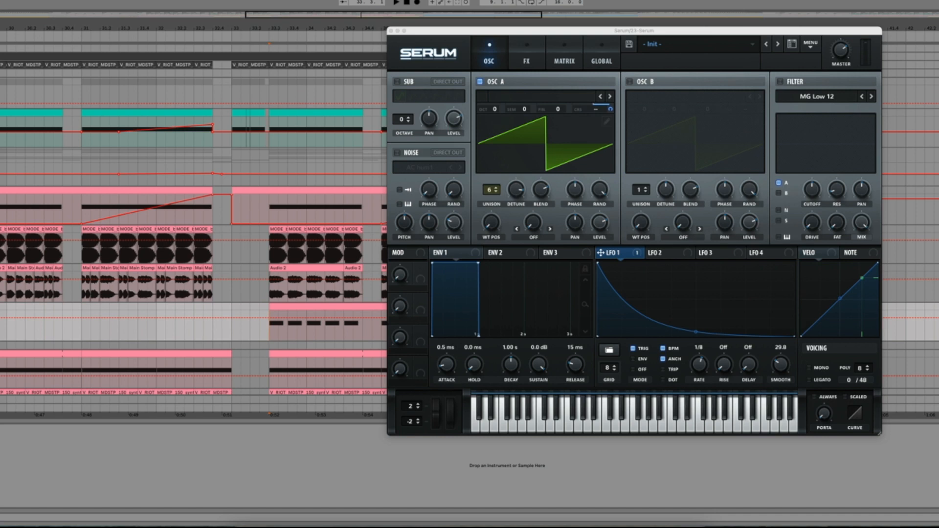
key(space)
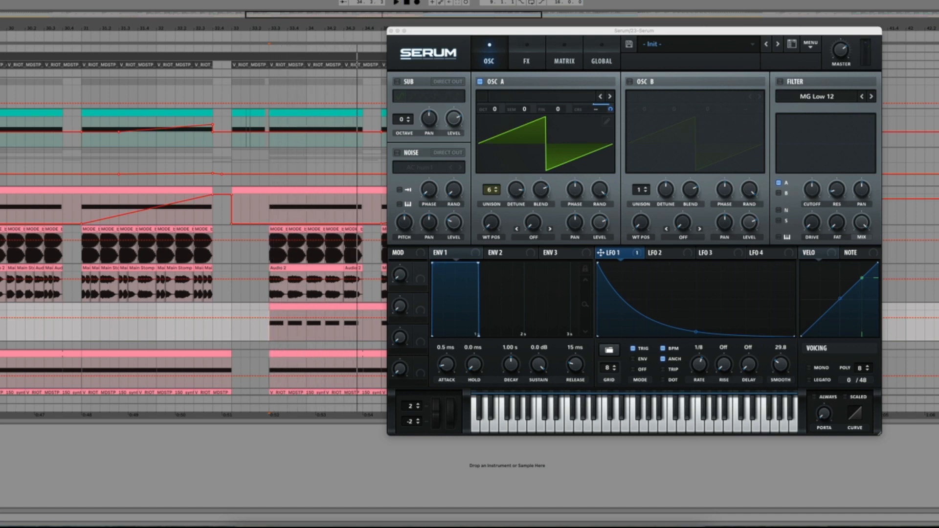
key(space)
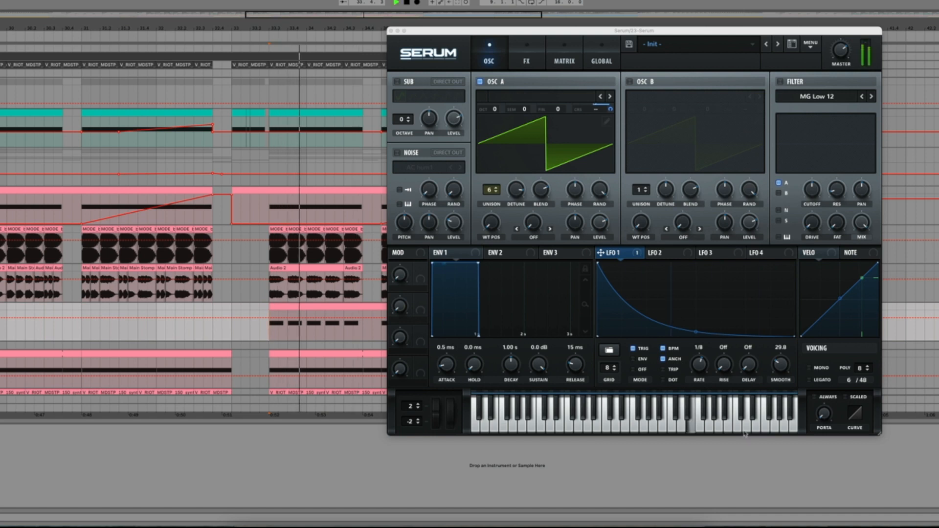
key(space)
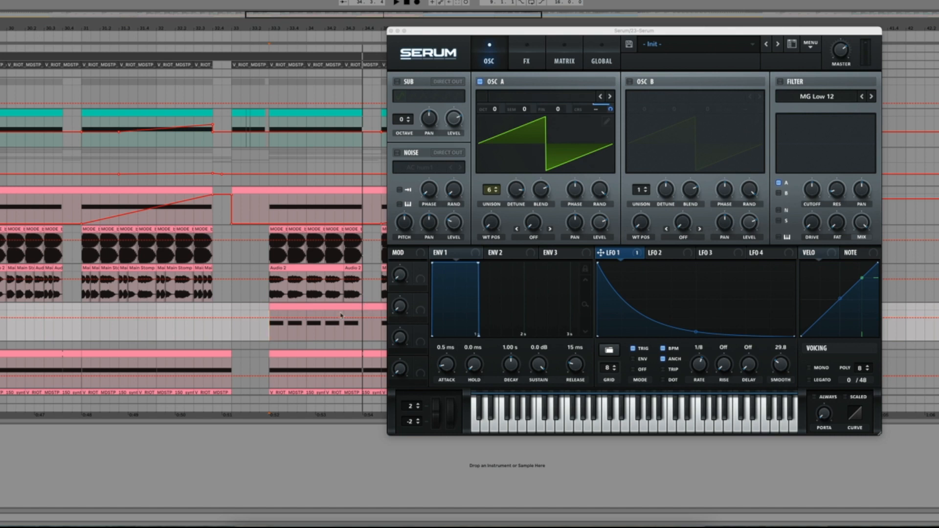
click(643, 28)
drag(642, 28, 938, 14)
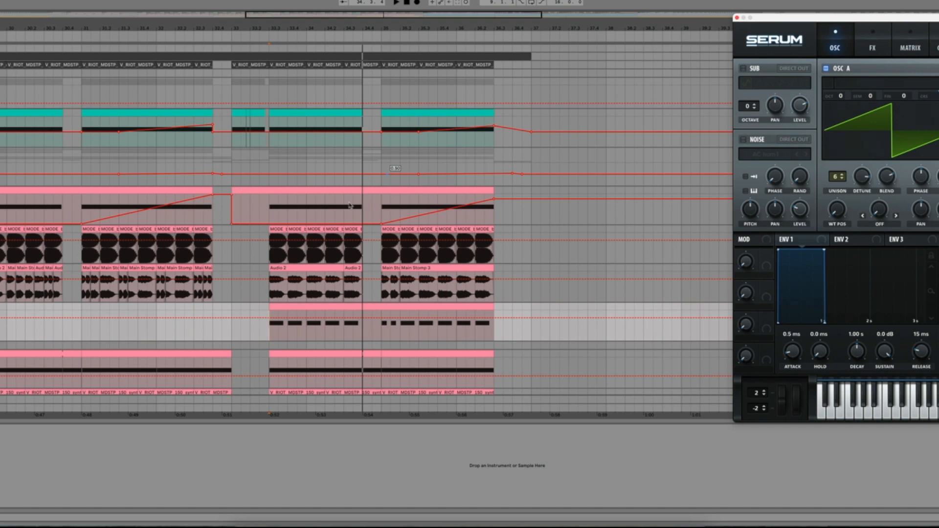
click(737, 18)
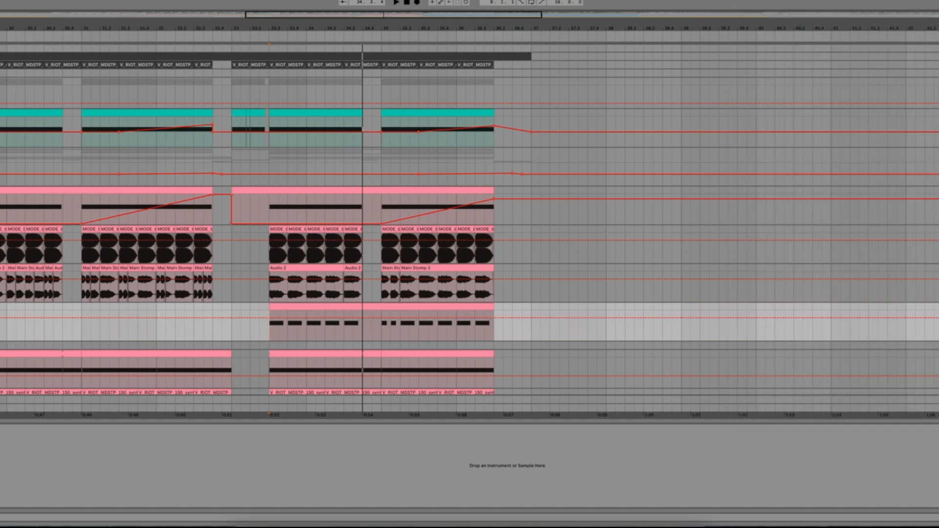
Step: Insert a new MIDI track below the short-note Serum track and copy its clips from bar 33.3 to 36.3 onto it
scroll(510, 203, right, 5)
scroll(509, 203, down, 4)
scroll(509, 203, up, 1)
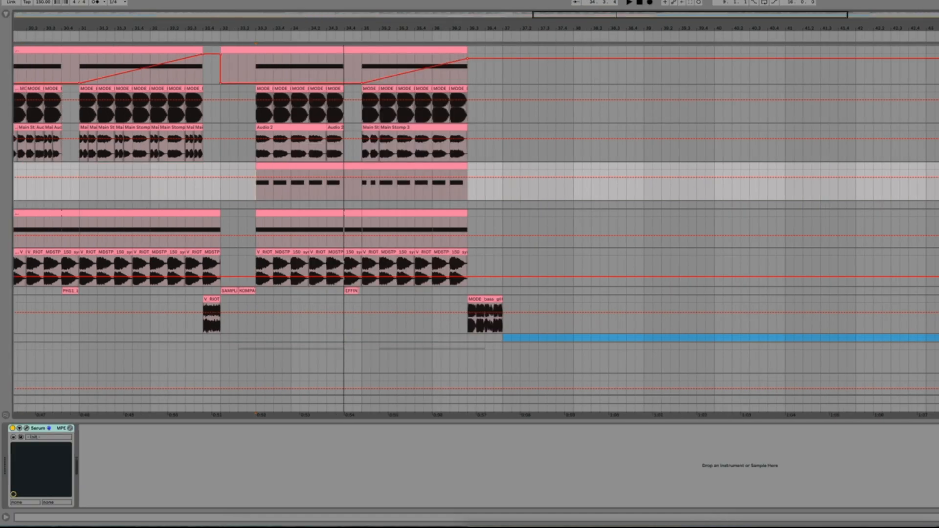
key(ctrl+shift+t)
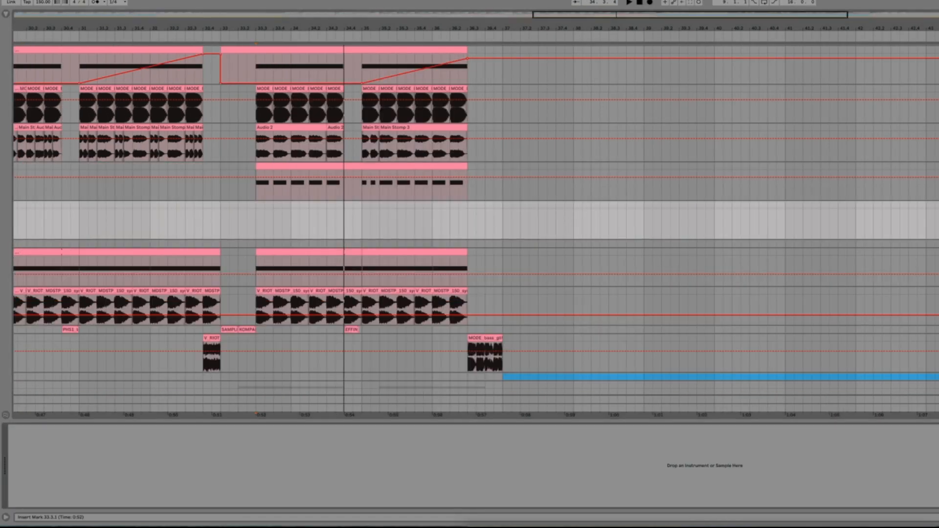
ctrl+drag(363, 166, 367, 221)
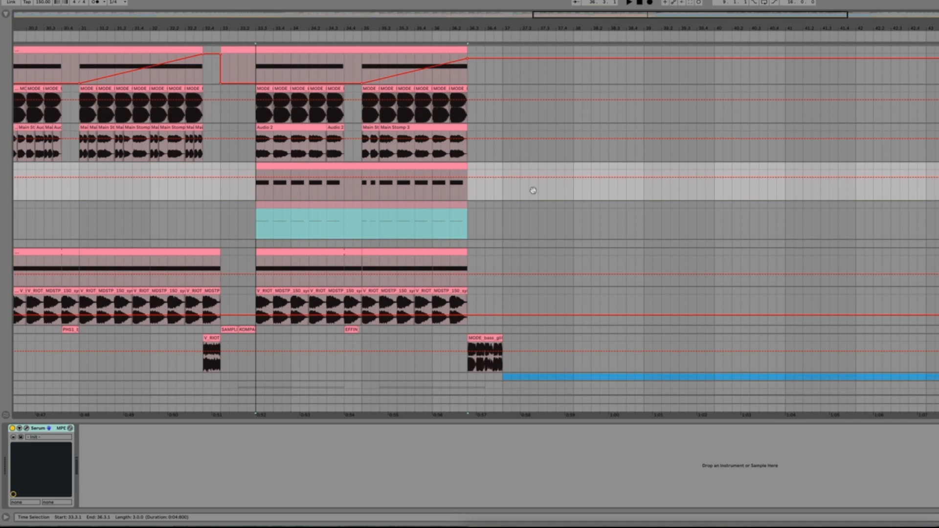
click(937, 181)
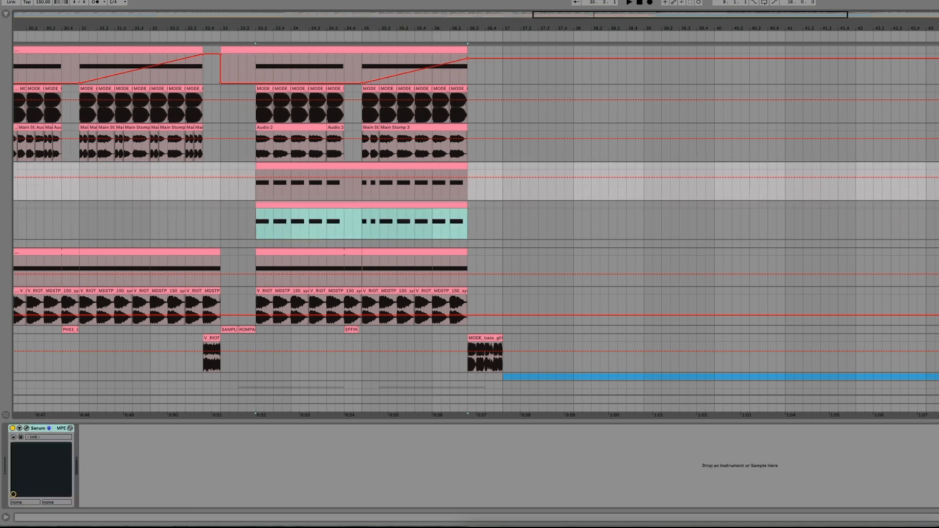
Step: Load the VST version of Serum from the plug-ins library onto the new MIDI track
click(8, 16)
click(27, 127)
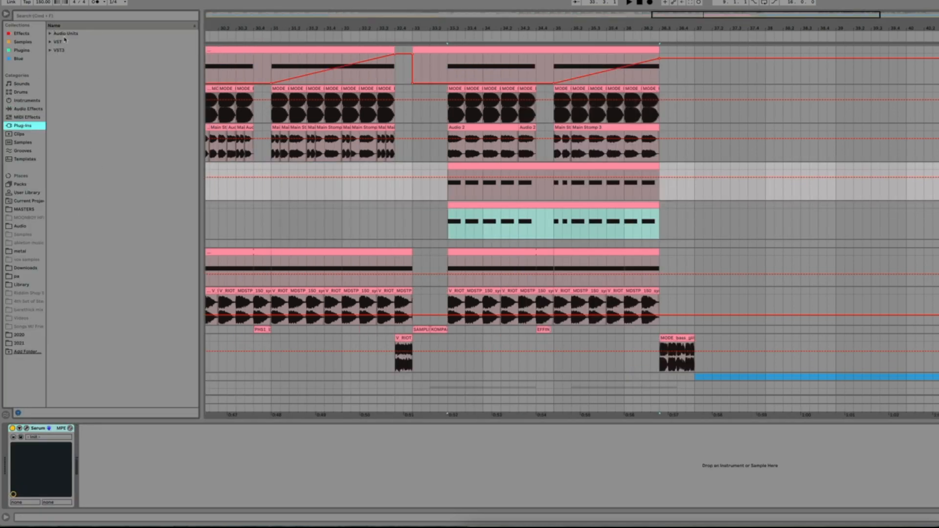
click(49, 42)
scroll(100, 364, down, 2)
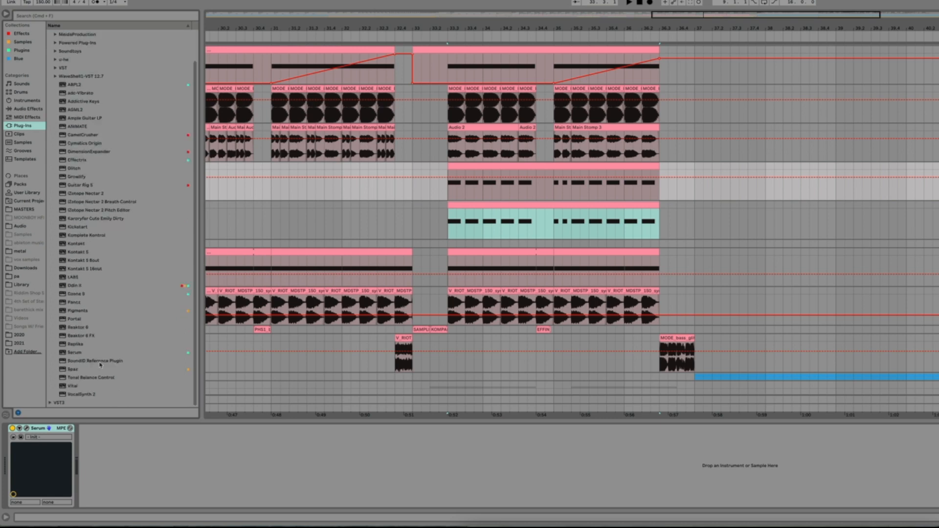
click(76, 353)
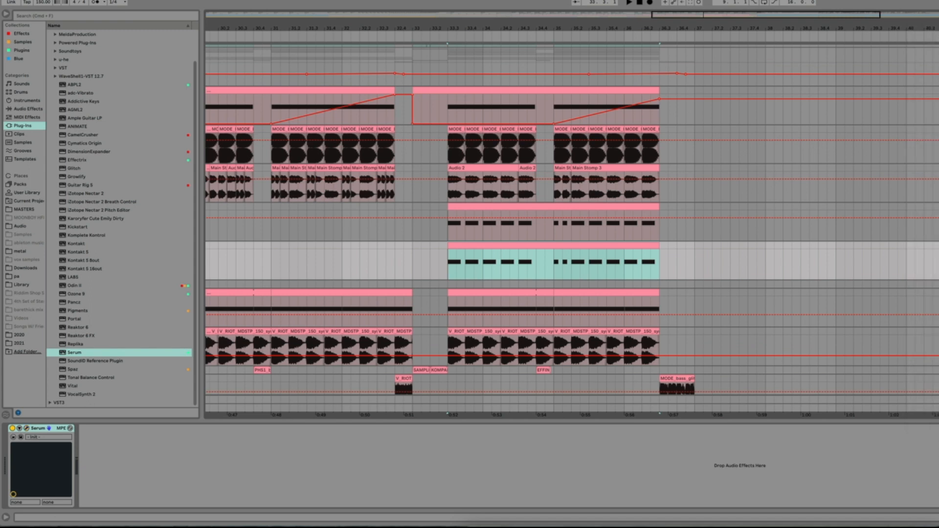
Step: Listen to the default Serum patch from bar 33.3 and open the synth's window over the arrangement
key(space)
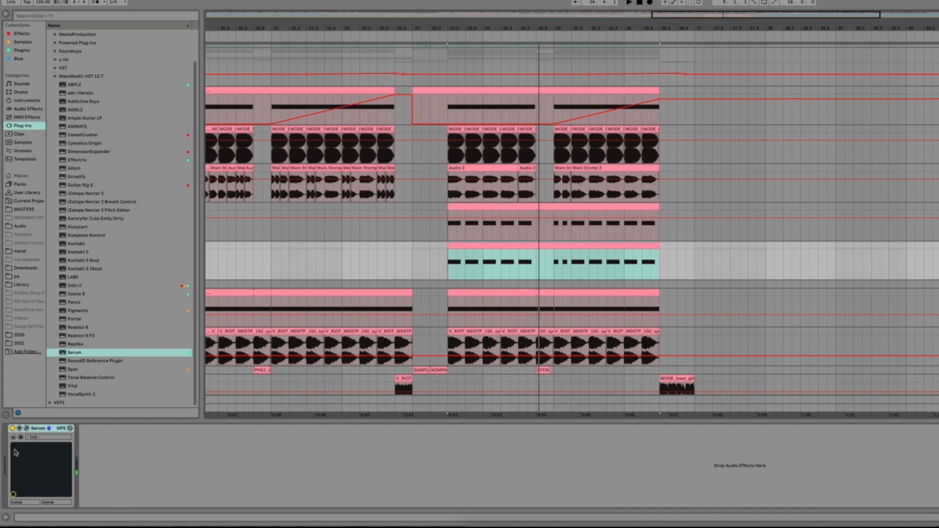
click(26, 429)
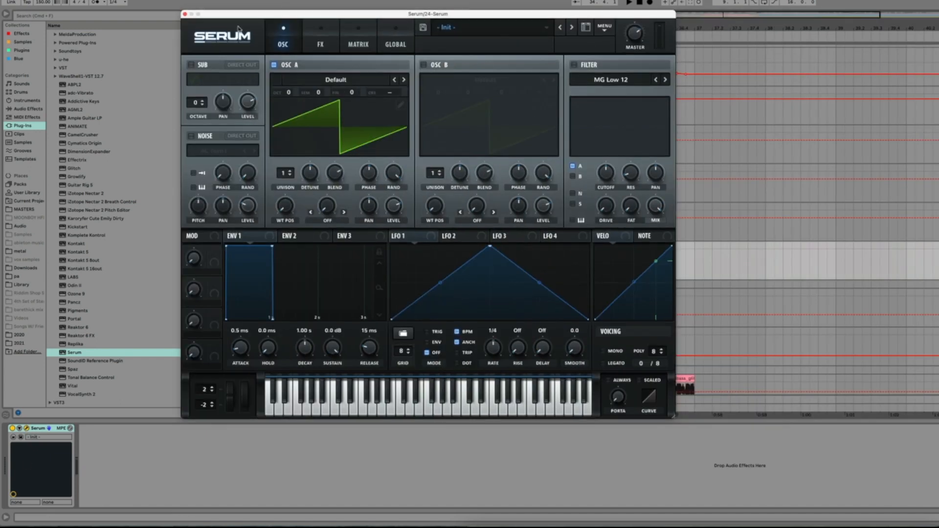
drag(238, 15, 350, 52)
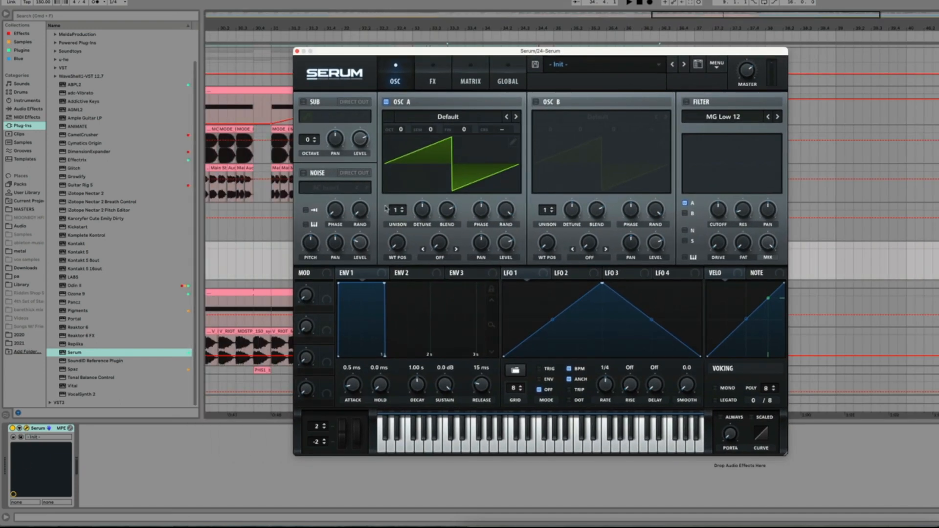
Step: Set oscillator A's unison to 6 voices and raise its detune to about 0.65 while listening to the part
drag(390, 212, 431, 188)
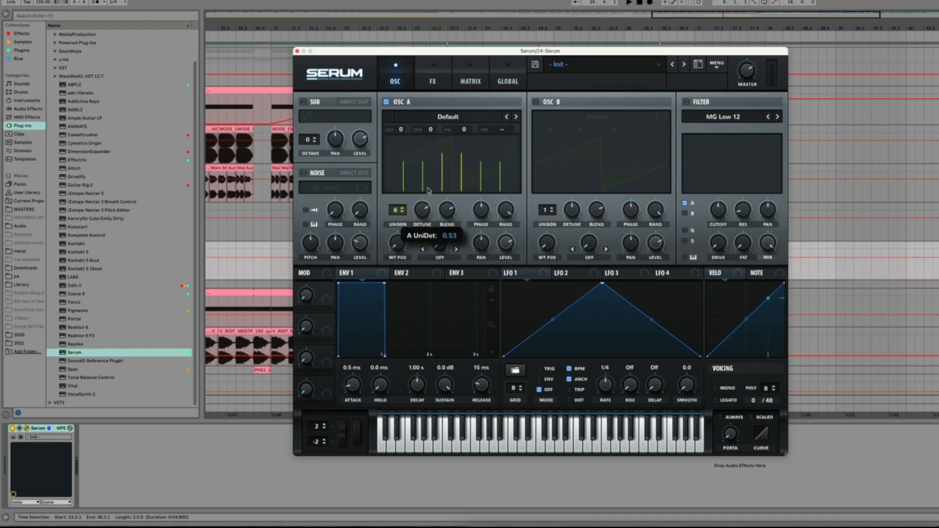
key(space)
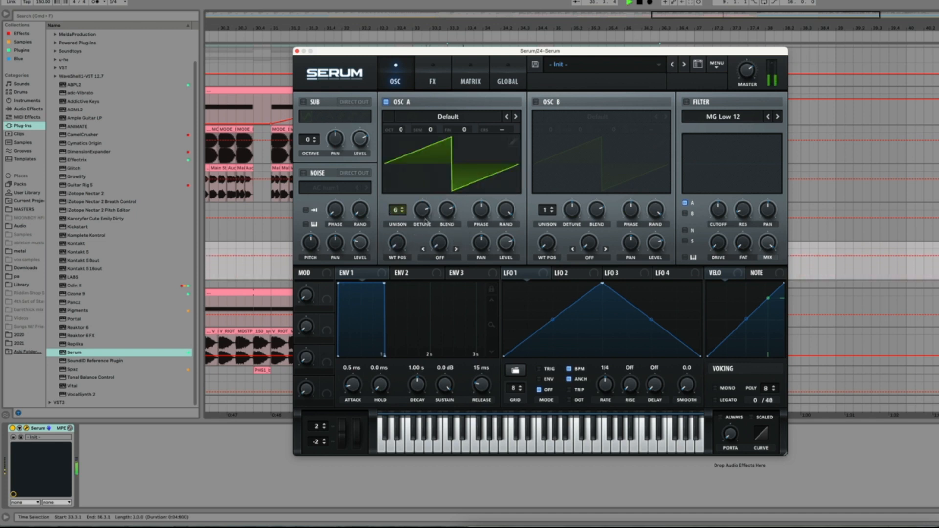
mouse_move(424, 213)
mouse_down()
mouse_move(427, 198)
mouse_move(425, 214)
mouse_up()
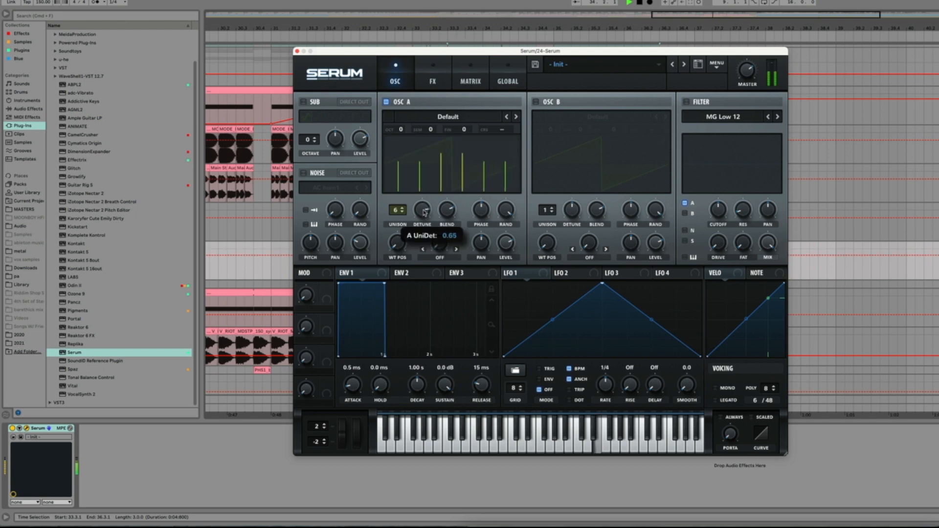
key(space)
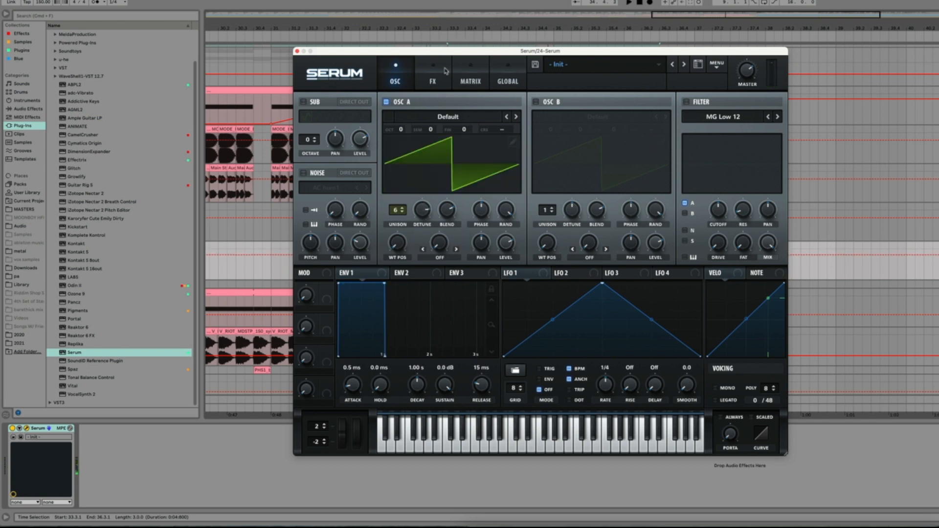
Step: Enable the Hyper/Dimension effect and set the Dimension mix to about 21% during playback
drag(456, 53, 741, 67)
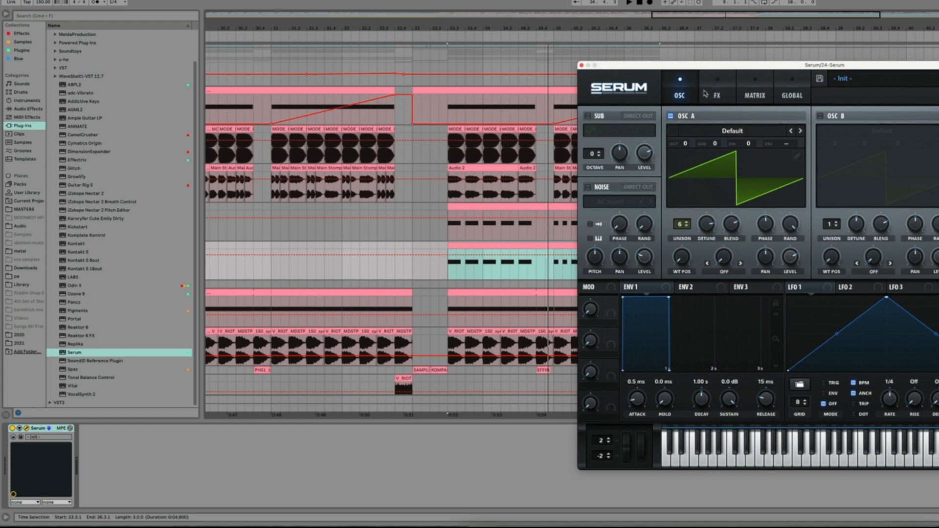
click(721, 84)
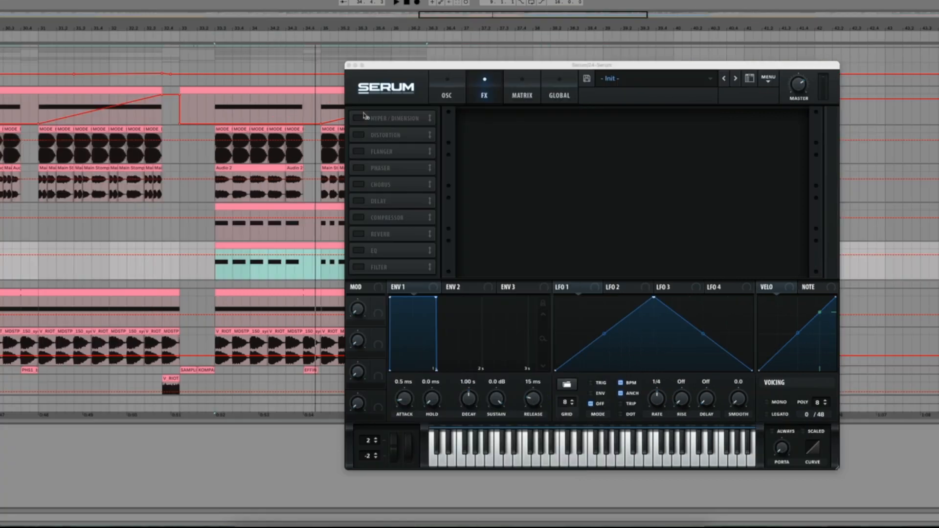
click(639, 121)
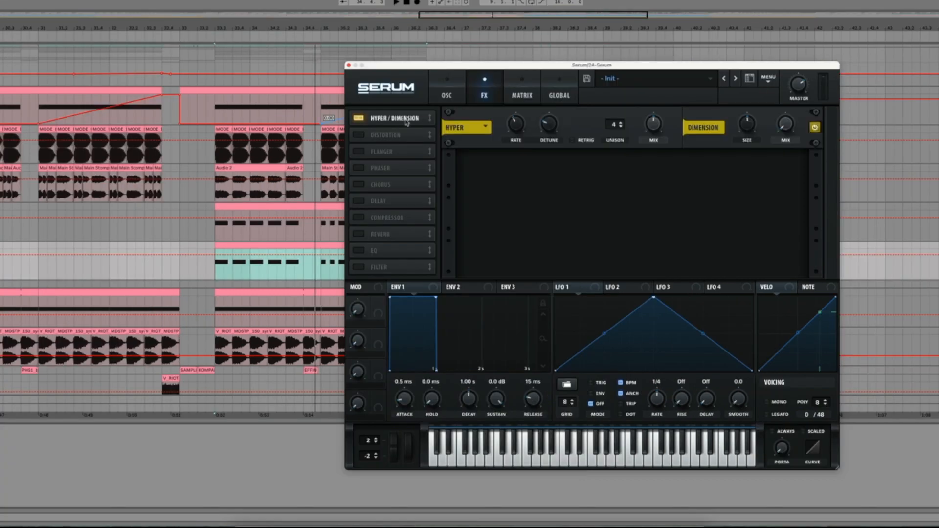
key(space)
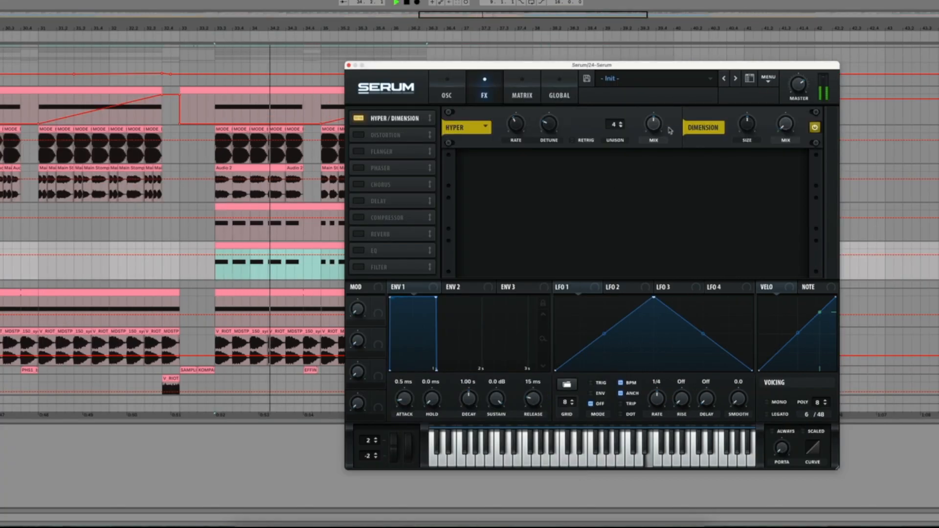
mouse_move(793, 111)
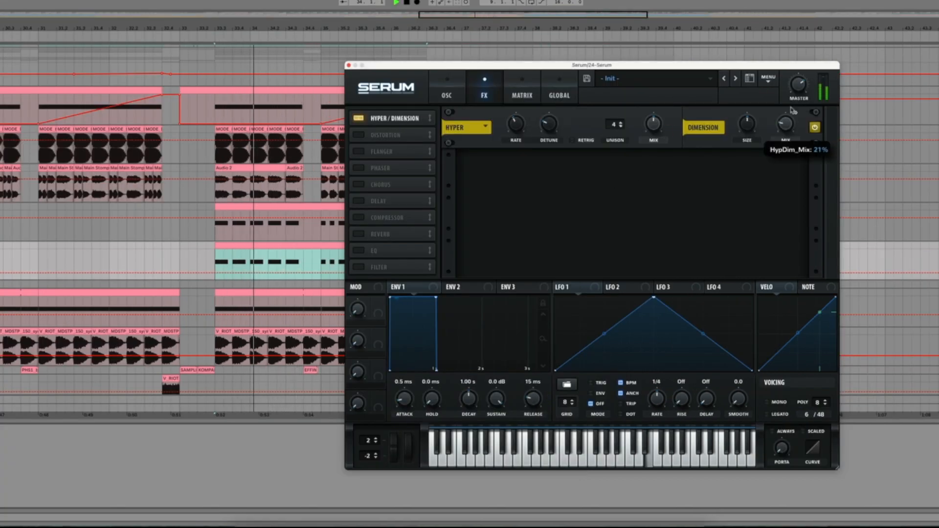
Step: Enable the distortion effect, switch its type to Diode 1 and listen to the result
click(405, 138)
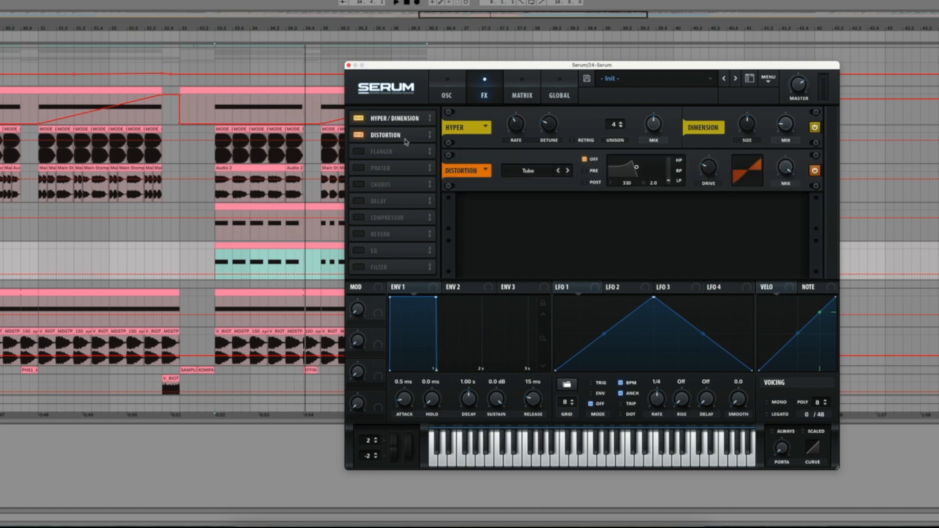
click(527, 171)
click(526, 210)
key(space)
click(536, 179)
click(535, 182)
key(space)
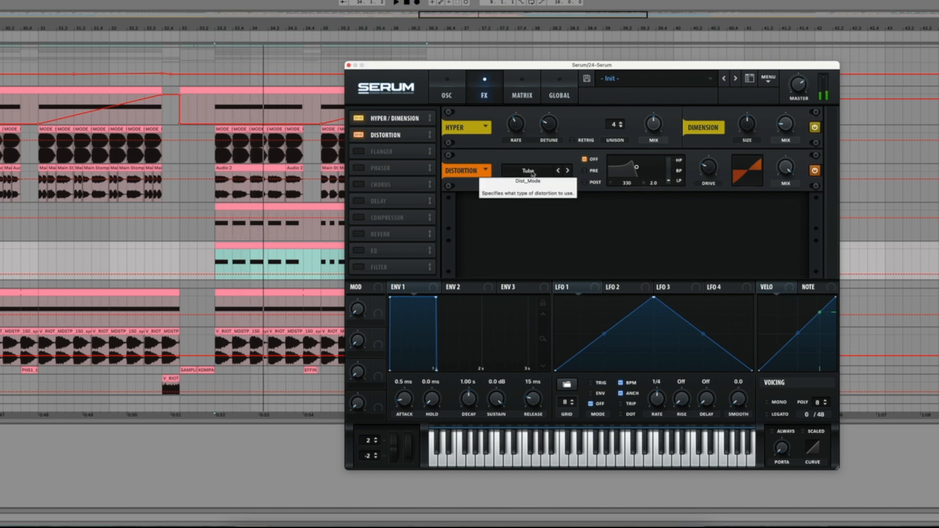
click(533, 174)
key(space)
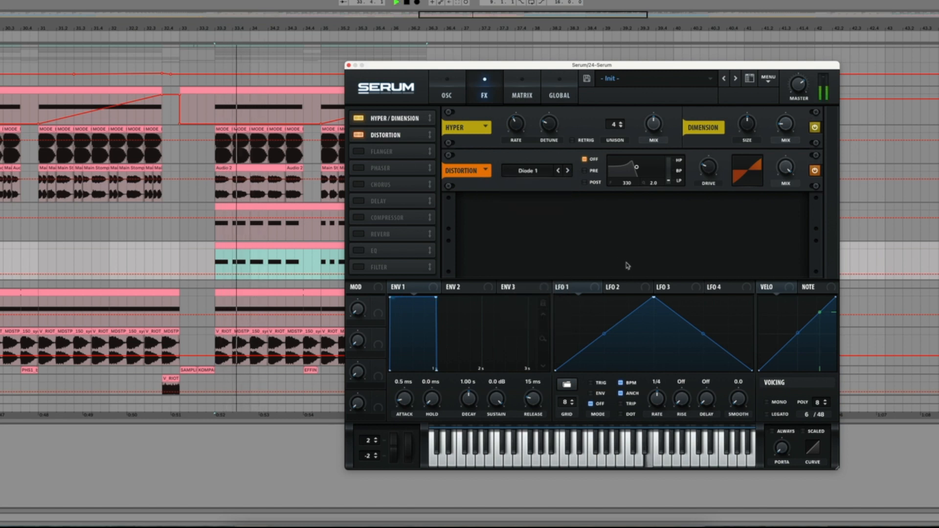
key(space)
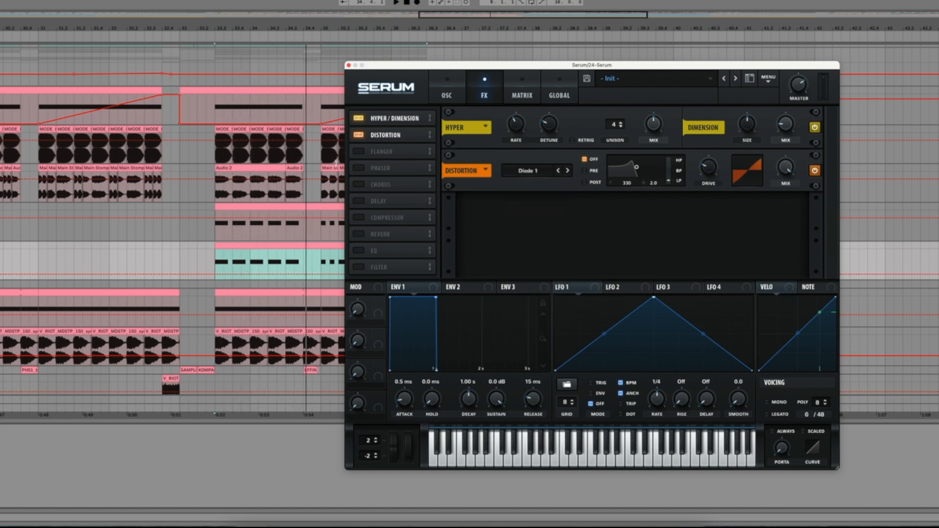
Step: Enable the phaser with its mix at about 49% during playback, leaving the flanger off
click(359, 151)
click(359, 152)
click(359, 168)
key(space)
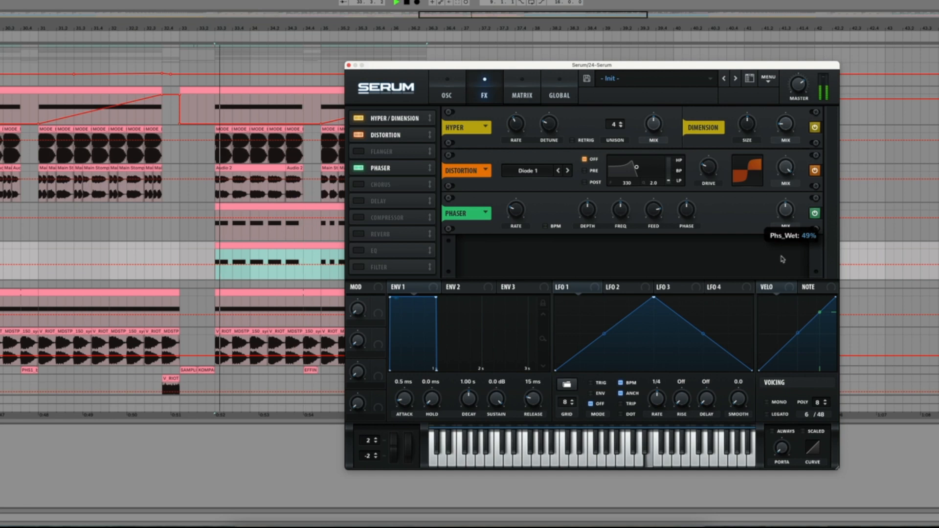
key(space)
Step: Enable the compressor in multiband mode and set its high band to about 130% during playback
click(360, 218)
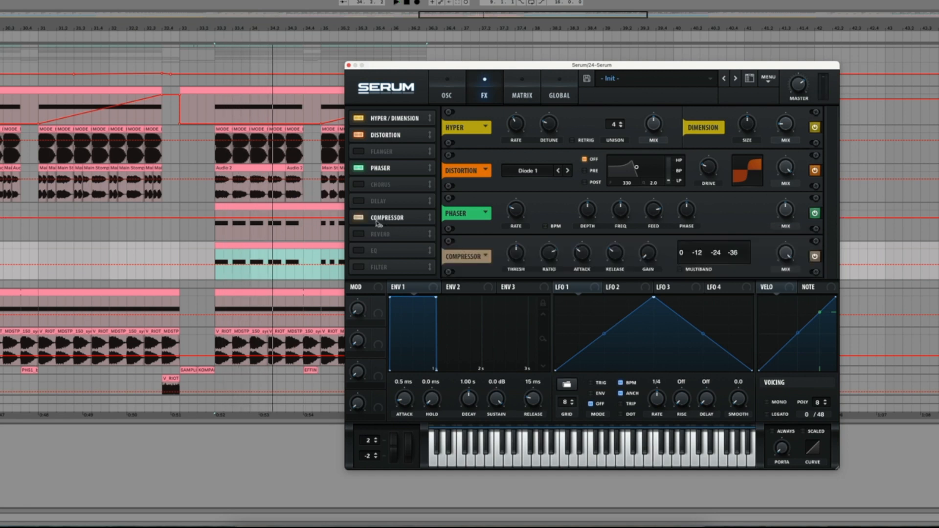
click(696, 270)
key(space)
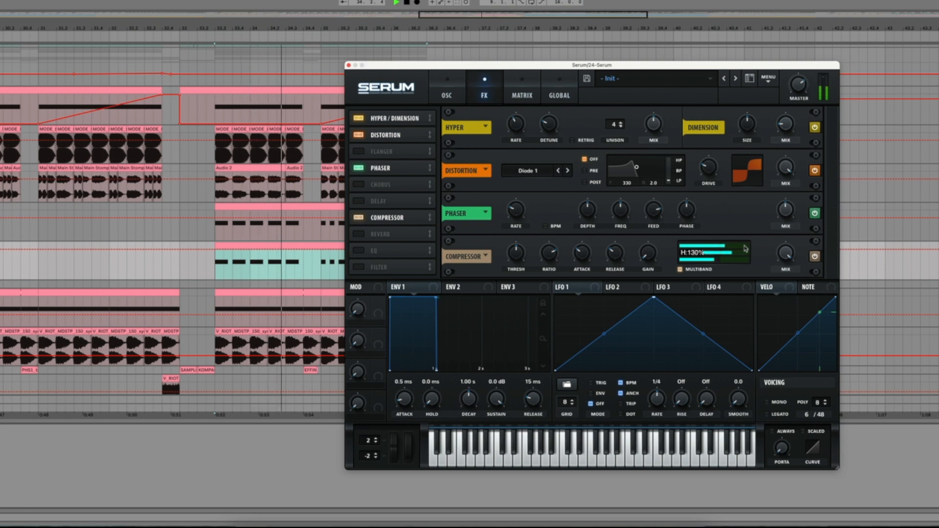
Step: Enable the delay, lower its mix, link both channels, raise the feedback slightly and set it to ping-pong mode
click(360, 201)
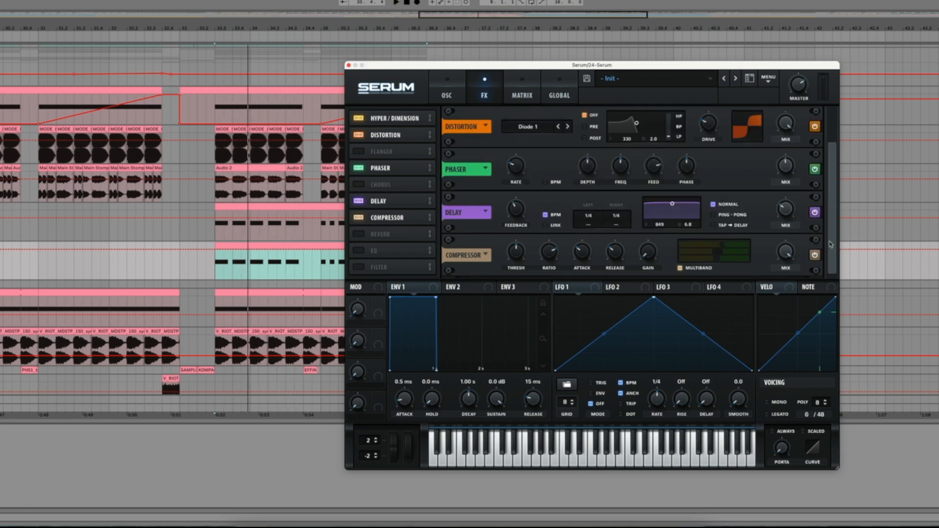
drag(795, 213, 792, 226)
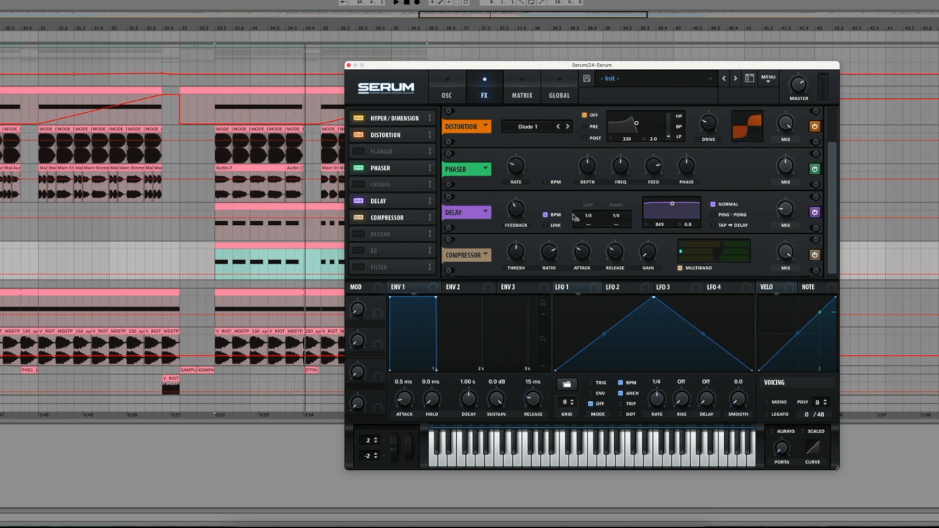
click(545, 226)
drag(521, 213, 522, 208)
key(space)
key(space)
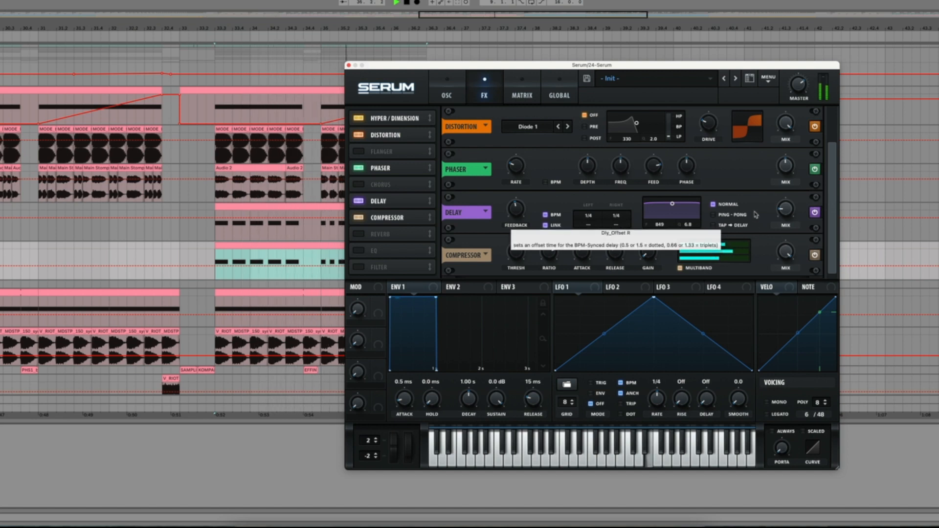
click(714, 215)
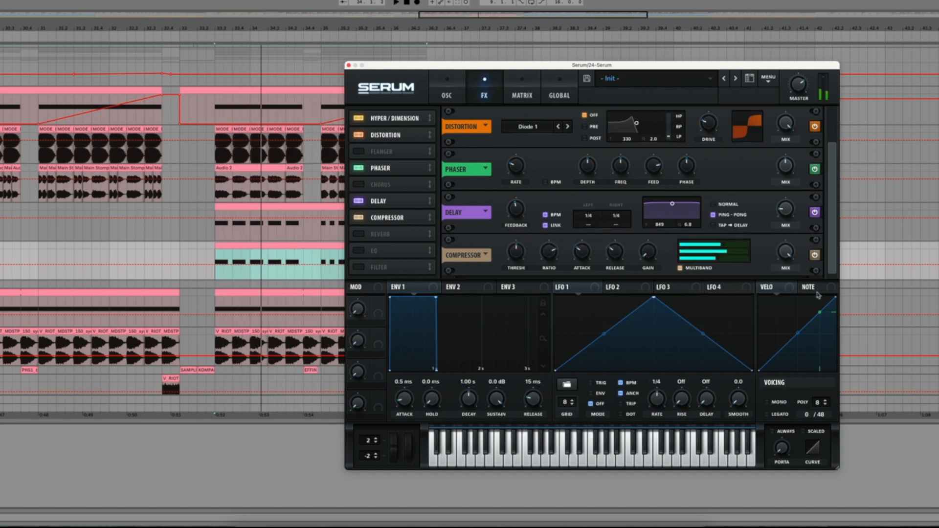
Step: Enable the reverb, move it ahead of the delay in the effects chain and listen to the result
click(384, 234)
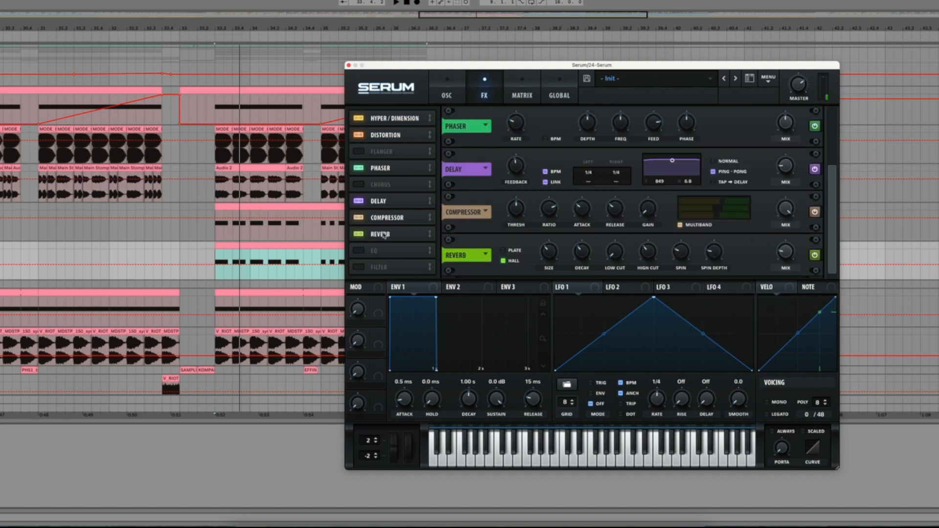
drag(391, 235, 404, 200)
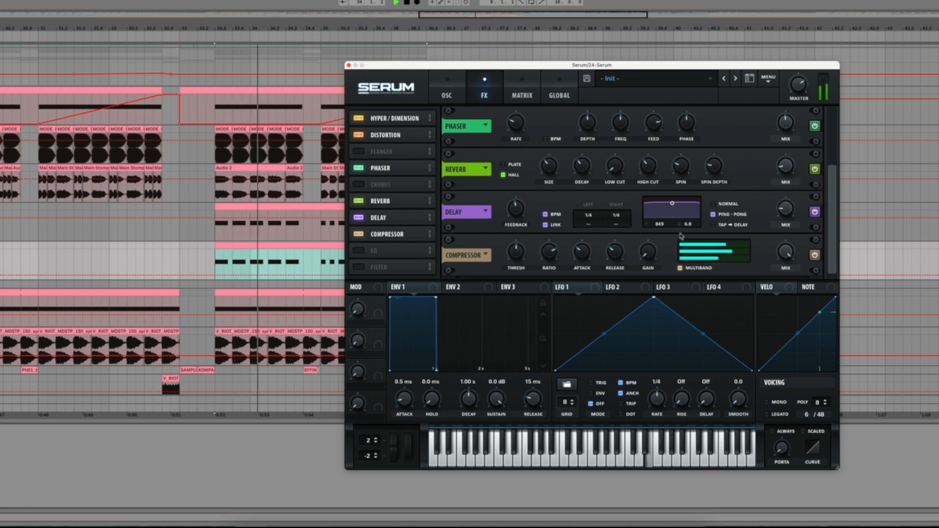
key(space)
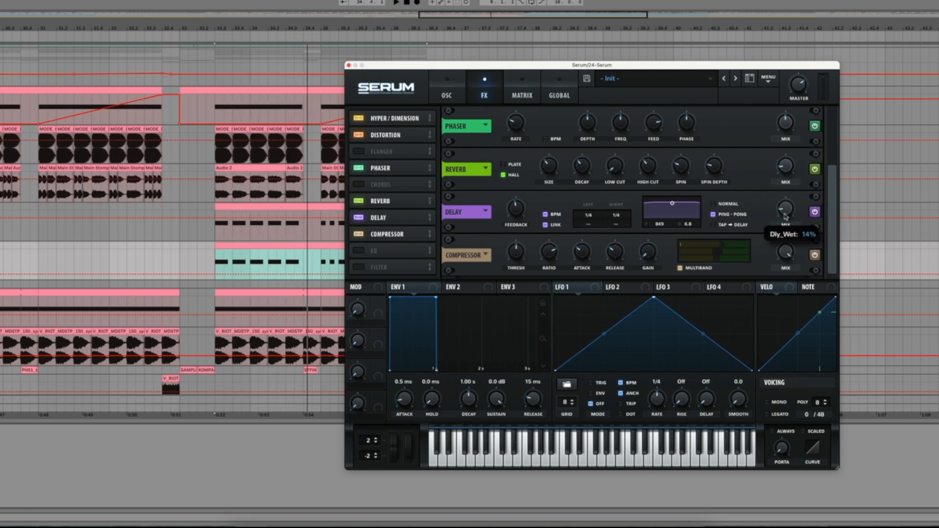
Step: Enable the EQ with a low cut and reduced Q, and turn down the synth's master level during playback
click(377, 251)
click(600, 266)
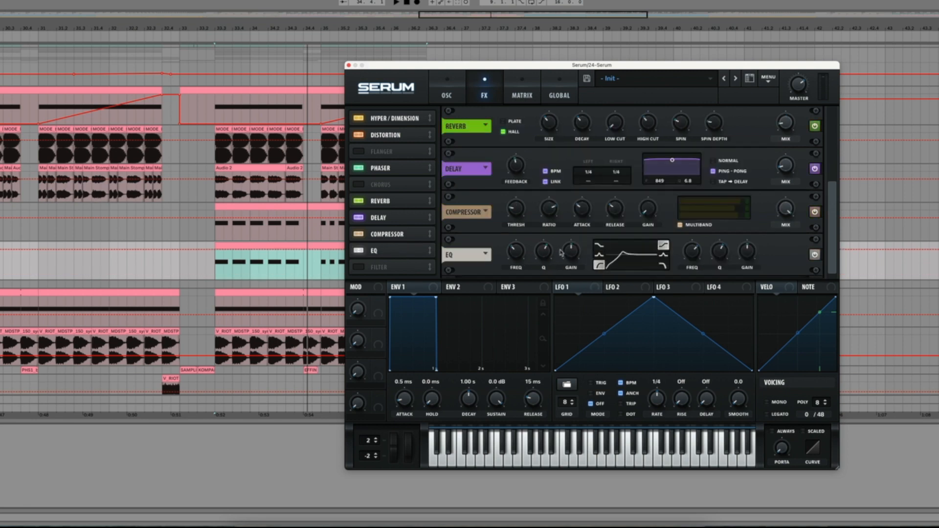
drag(547, 252, 551, 264)
key(space)
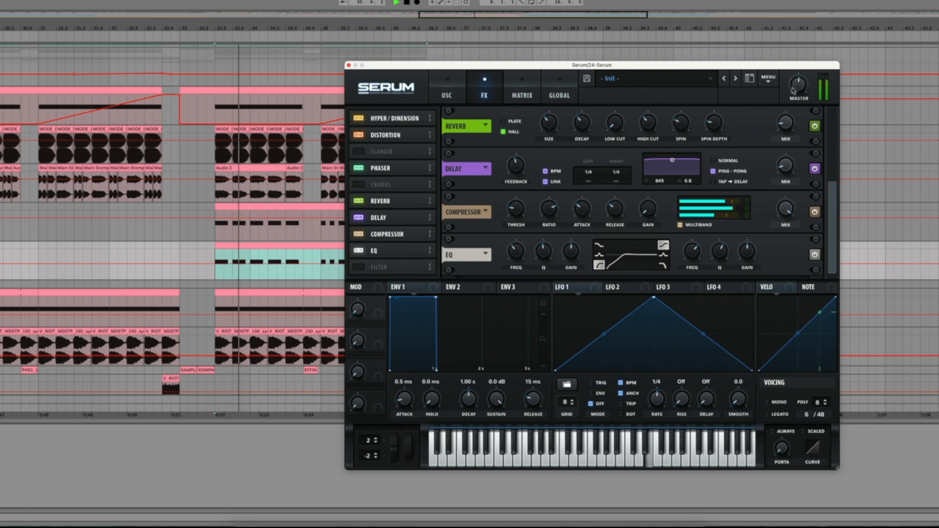
drag(798, 86, 793, 98)
key(space)
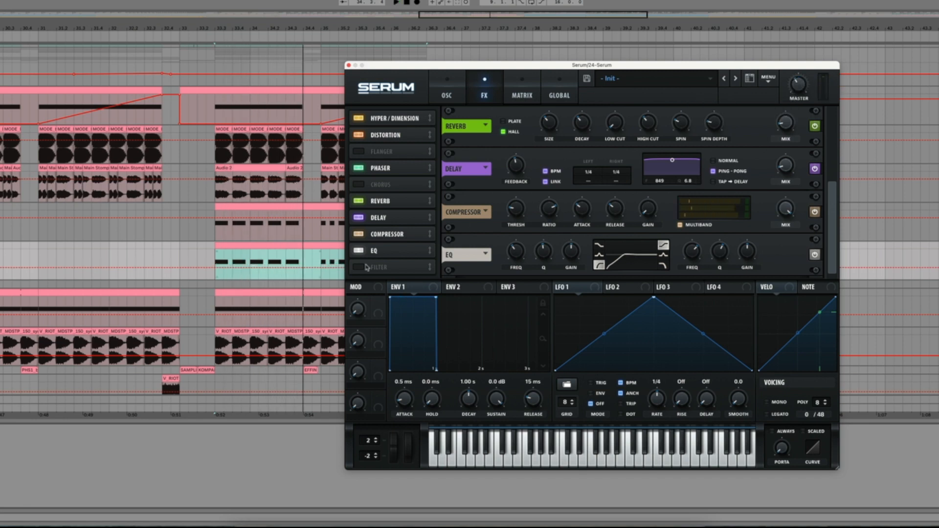
Step: Return to the oscillator view and raise oscillator A's unison to 8 voices
click(461, 91)
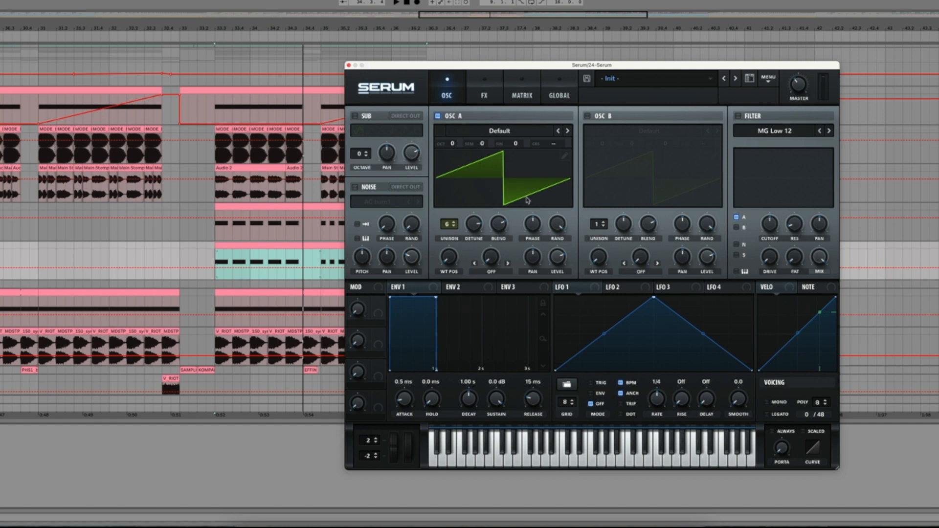
click(448, 227)
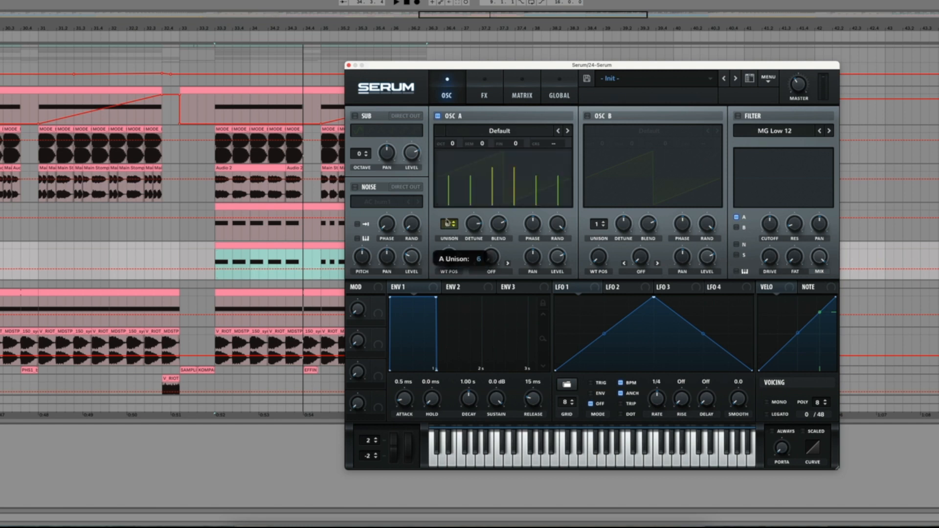
click(447, 219)
key(space)
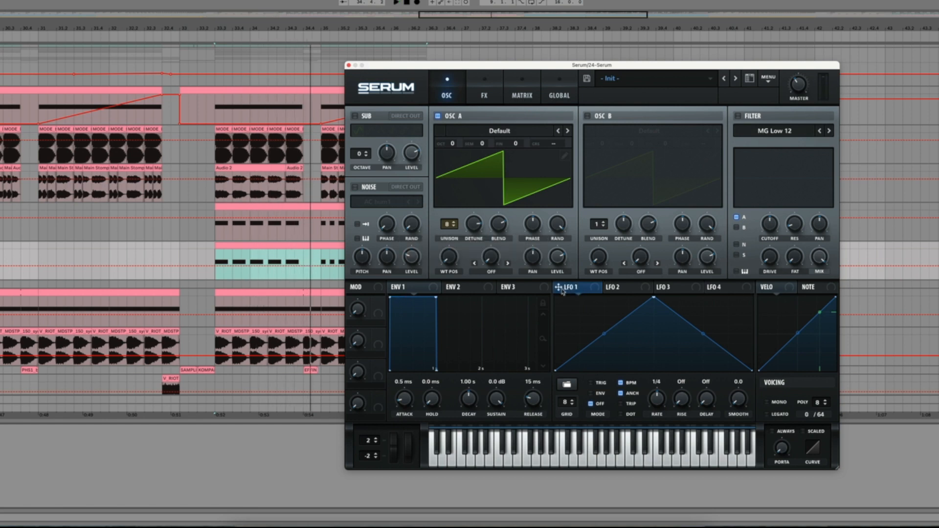
Step: Adjust the amount of LFO 1 modulation on oscillator A's coarse pitch and listen to the result
right_click(569, 144)
click(579, 100)
drag(569, 142, 578, 104)
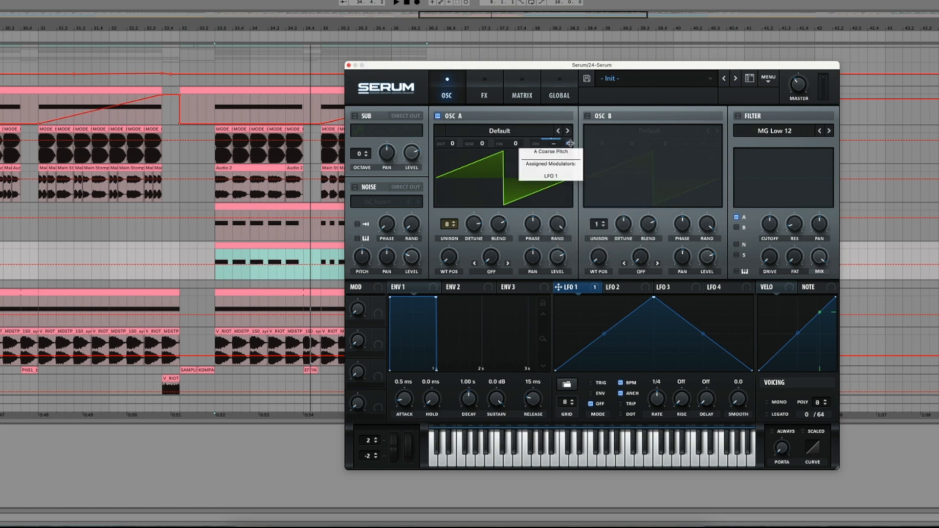
key(space)
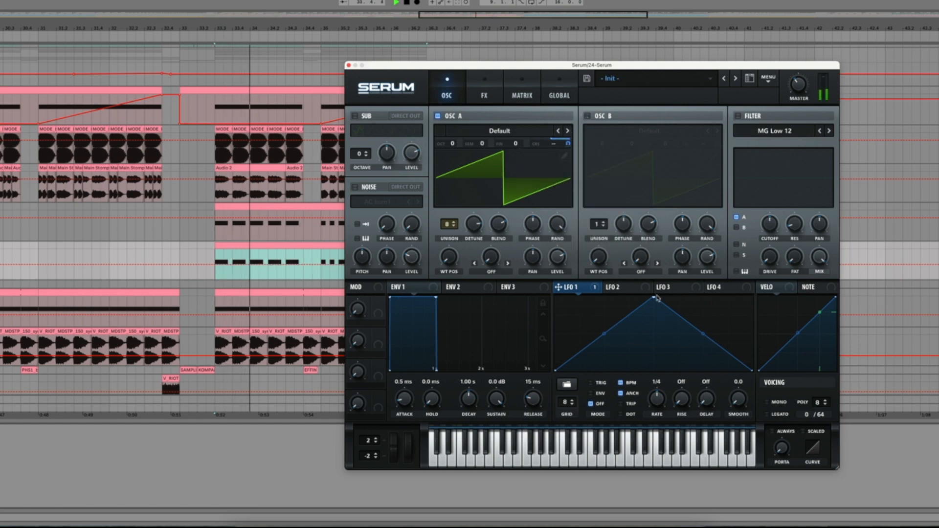
key(space)
Step: Reshape LFO 1 from a triangle into a falling ramp by moving its peak to the start, and listen to it
drag(654, 297, 556, 297)
key(space)
double_click(654, 333)
key(space)
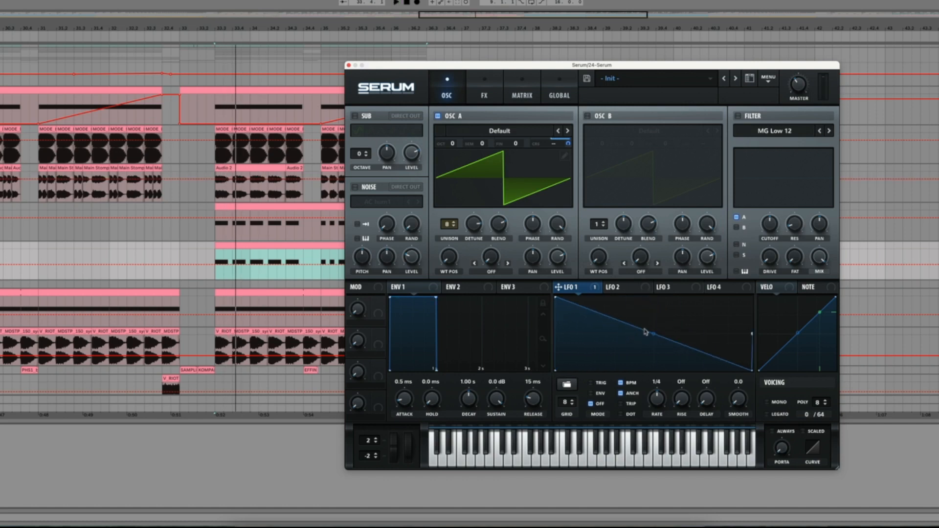
Step: Bend LFO 1's falling ramp into a steep exponential decay curve and listen to the pitch modulation during playback
drag(657, 339, 656, 354)
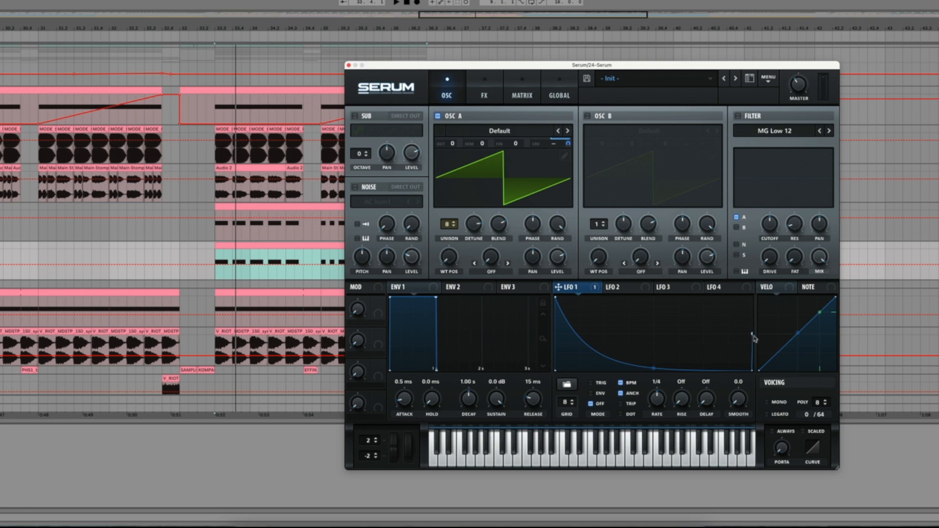
key(space)
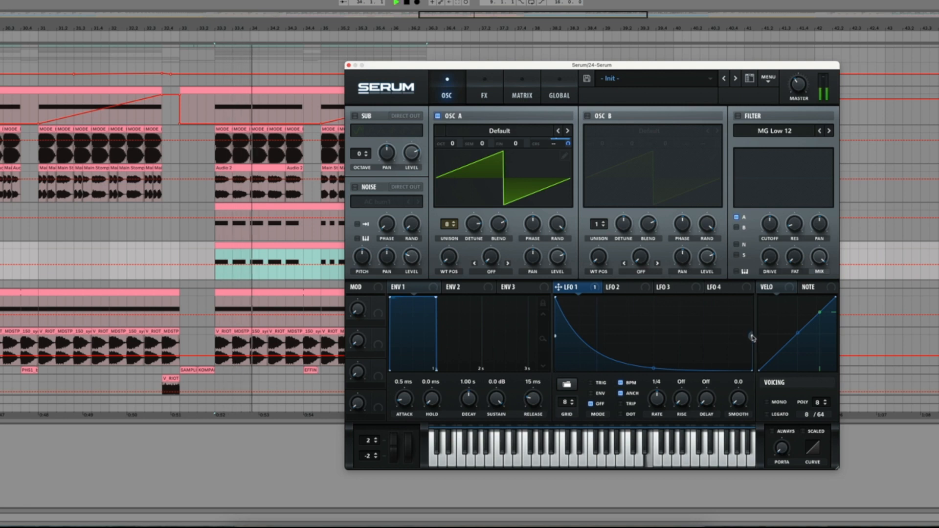
key(space)
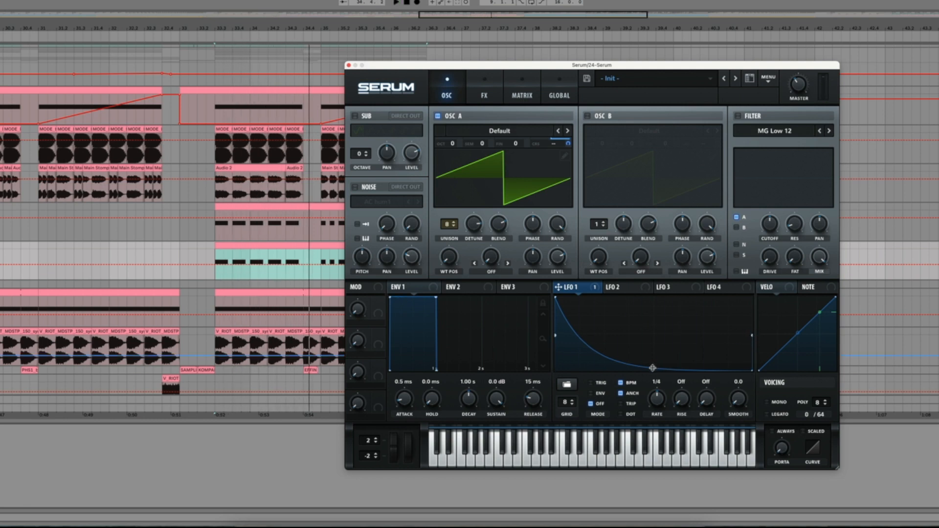
key(space)
key(space)
key(space)
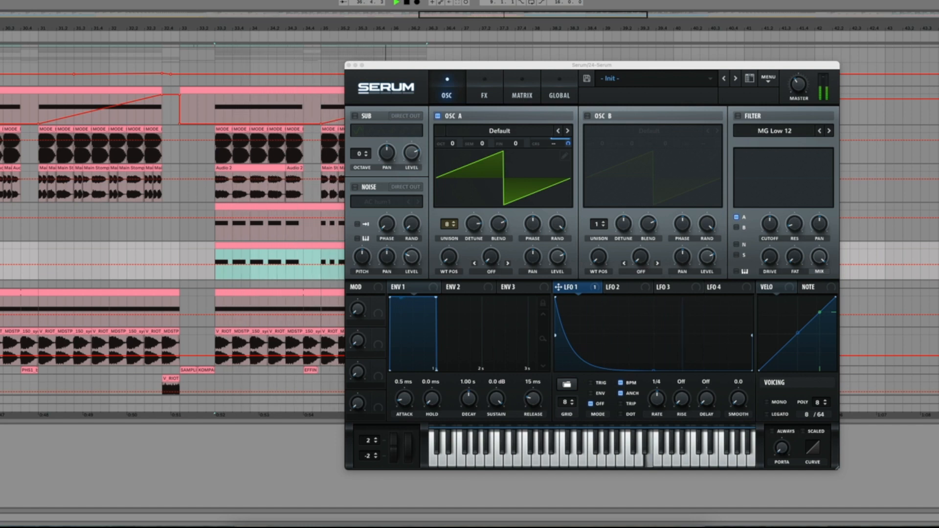
Step: Reselect the new Serum track, move the synth window aside and close it, and hide the device view
click(935, 218)
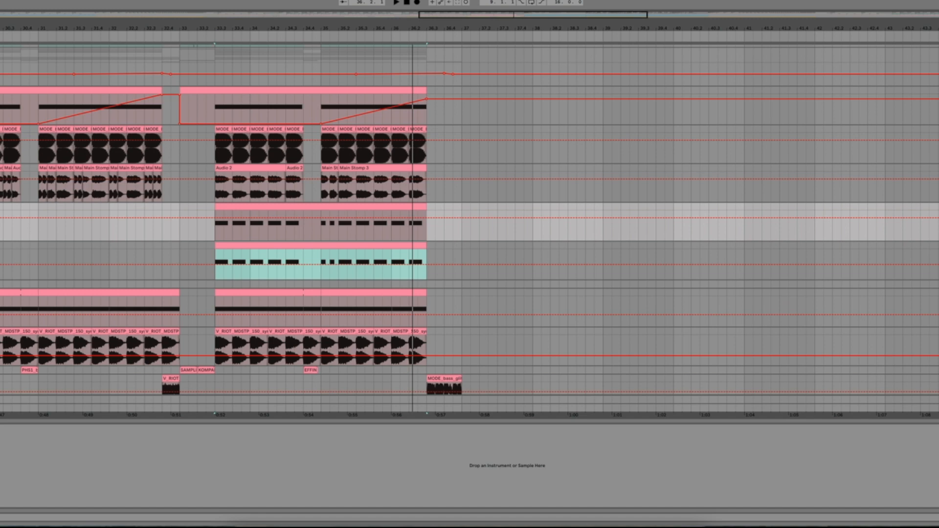
click(935, 261)
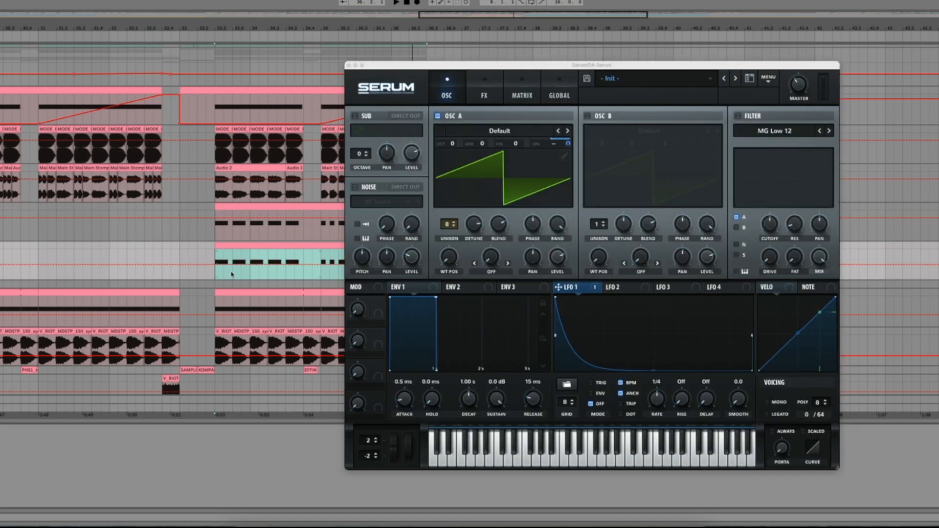
drag(482, 63, 726, 20)
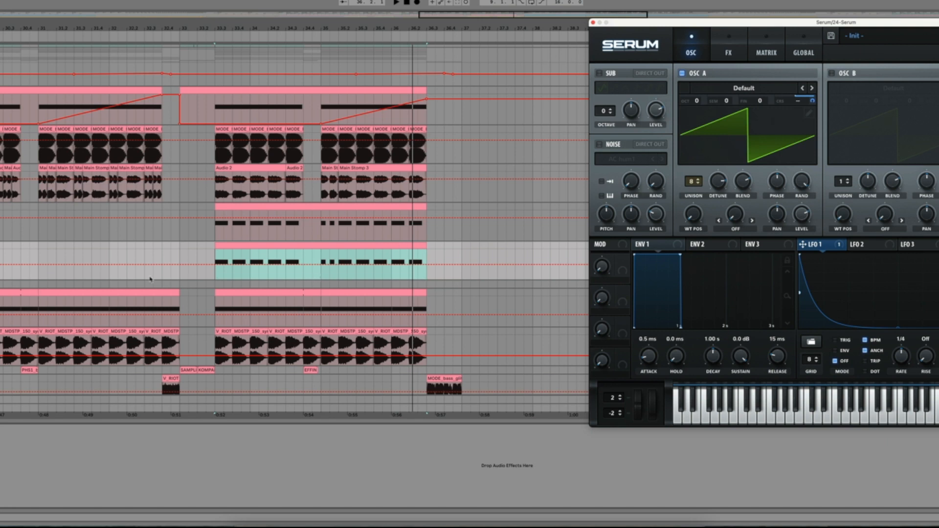
click(594, 22)
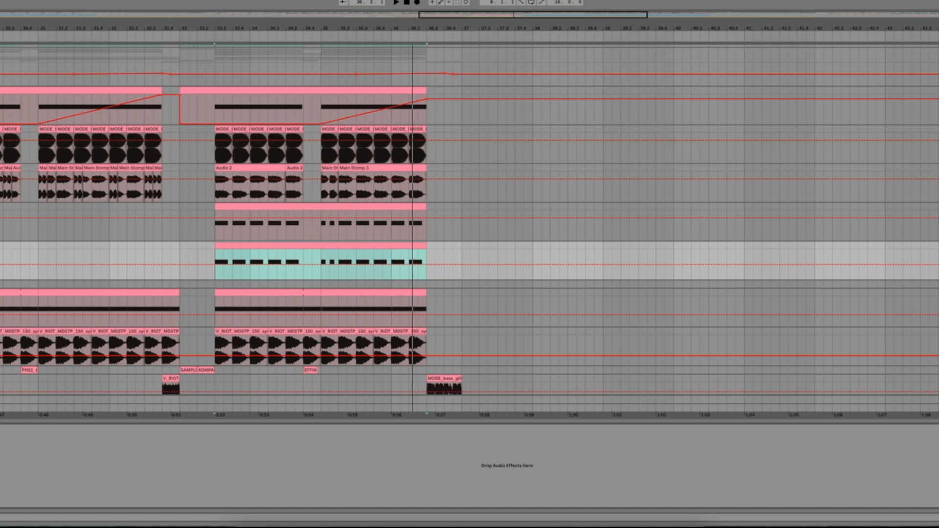
key(ctrl+alt+l)
scroll(387, 416, up, 5)
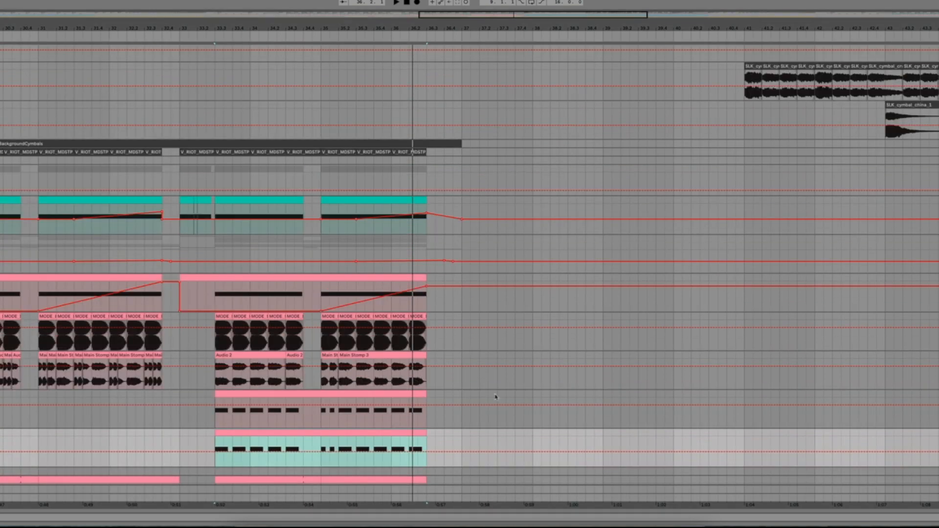
scroll(465, 394, down, 3)
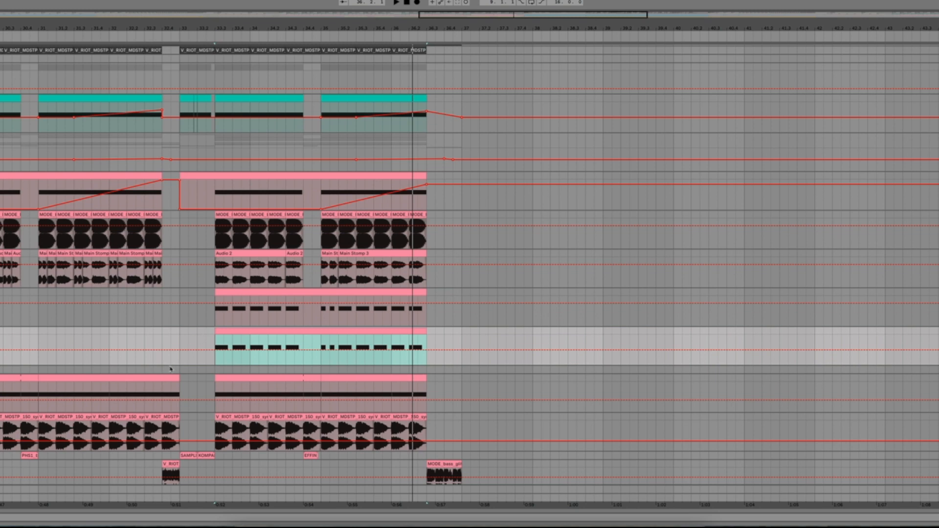
scroll(179, 332, up, 2)
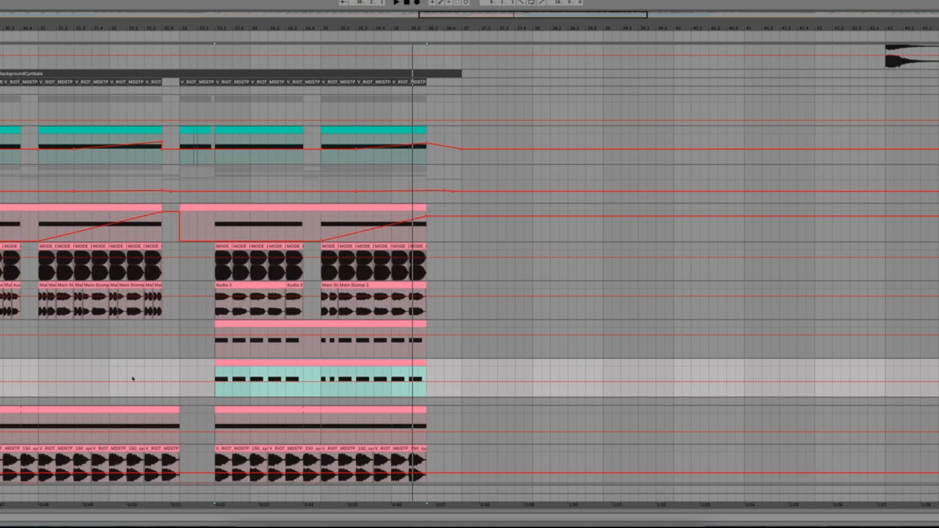
scroll(131, 380, down, 2)
scroll(134, 384, up, 6)
scroll(143, 394, down, 5)
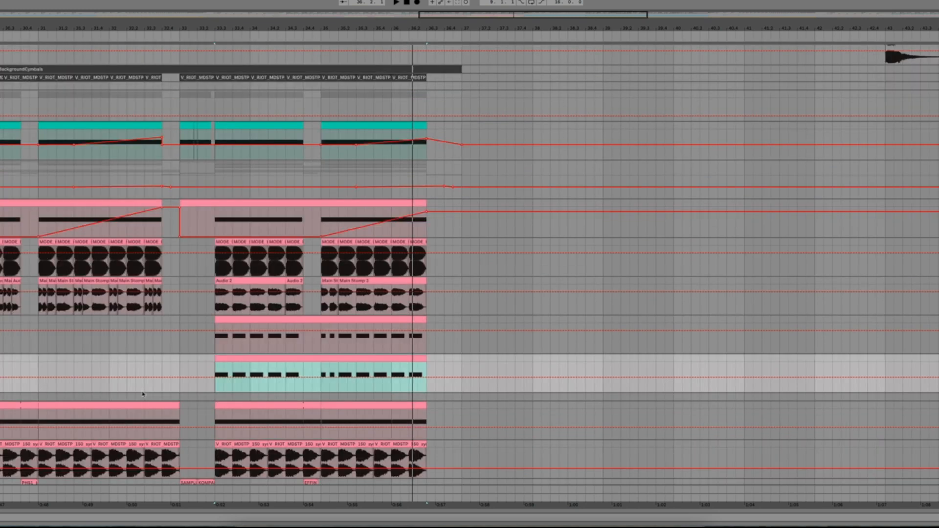